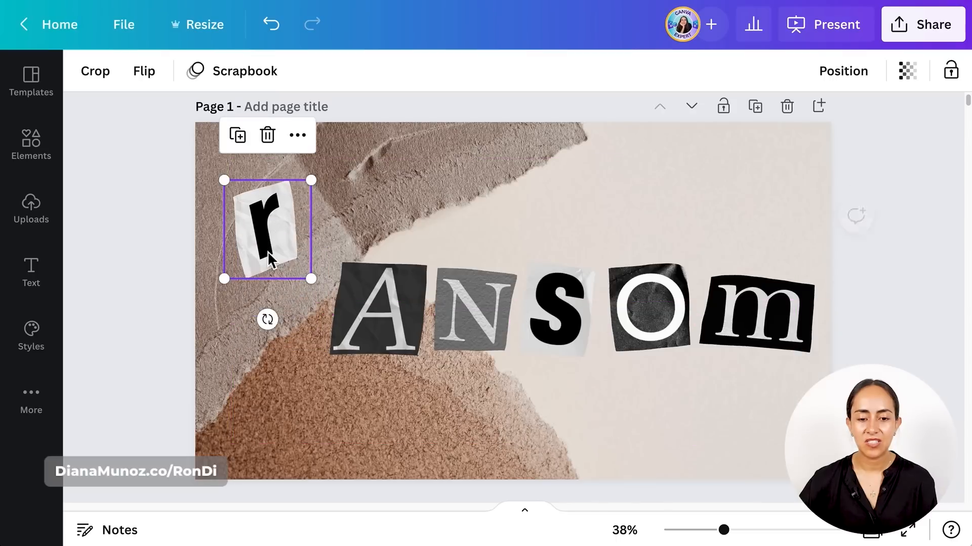
- Try moving the first letters of the word on page 1 upward one by one, and undo the moves
drag(375, 321, 368, 248)
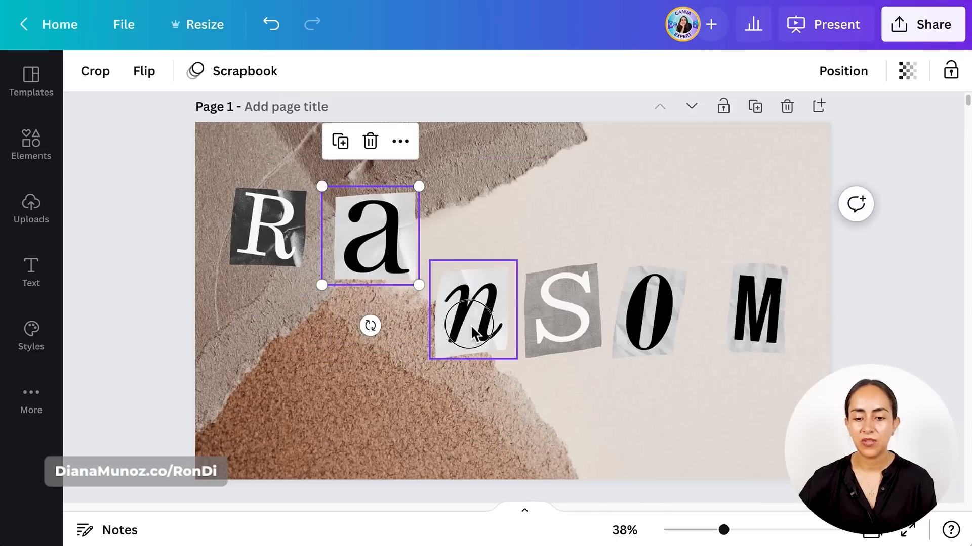
drag(463, 323, 473, 222)
key(ctrl+z)
key(ctrl+z)
key(ctrl+z)
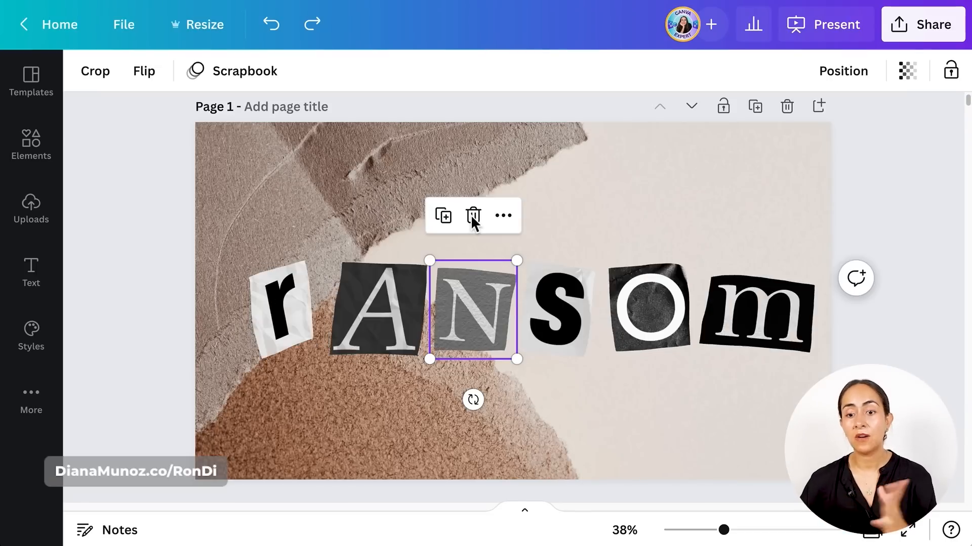
click(892, 211)
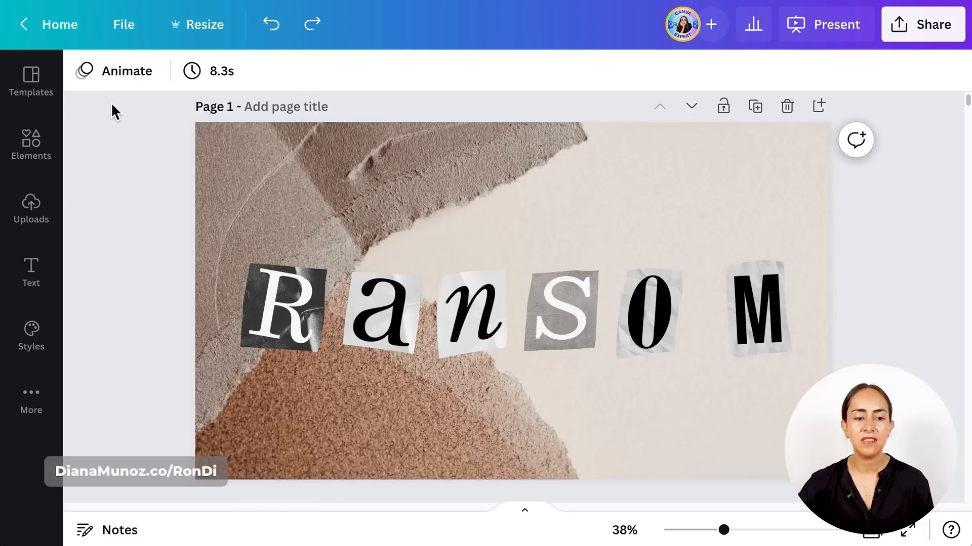
- Open the Graphics category of the elements library
click(33, 156)
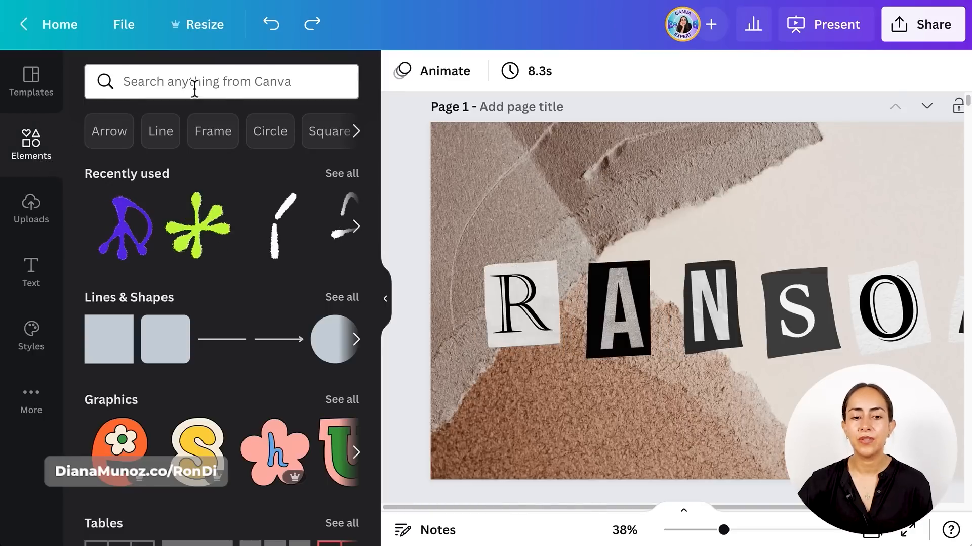
click(244, 87)
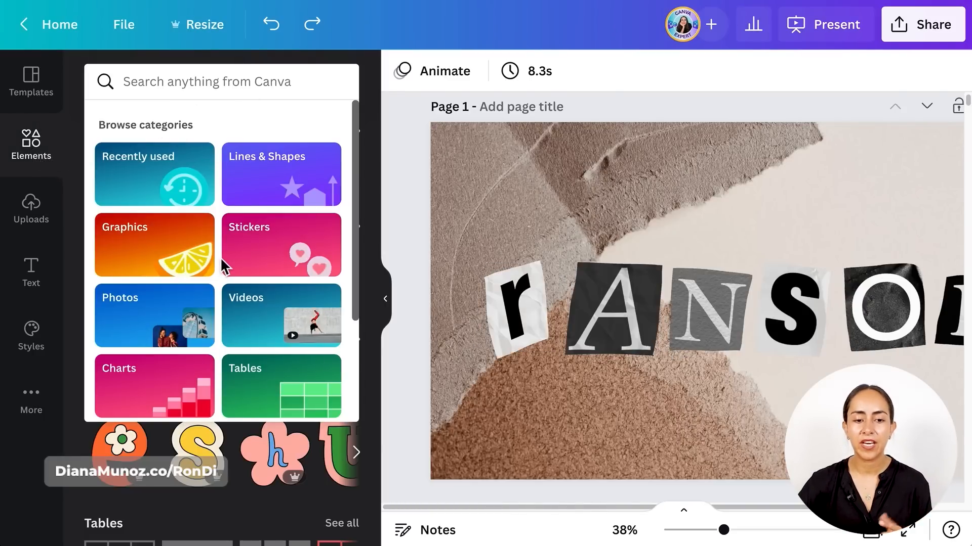
scroll(223, 266, down, 1)
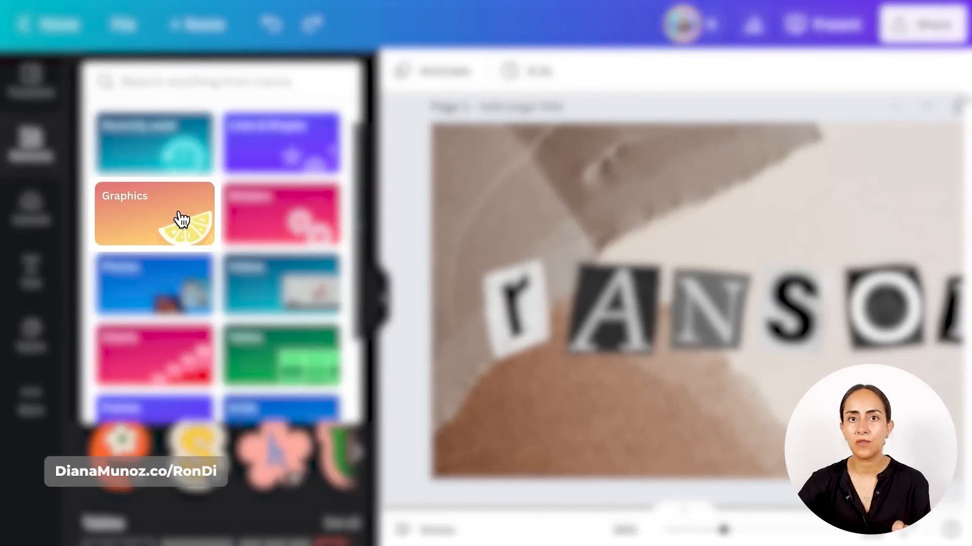
click(178, 218)
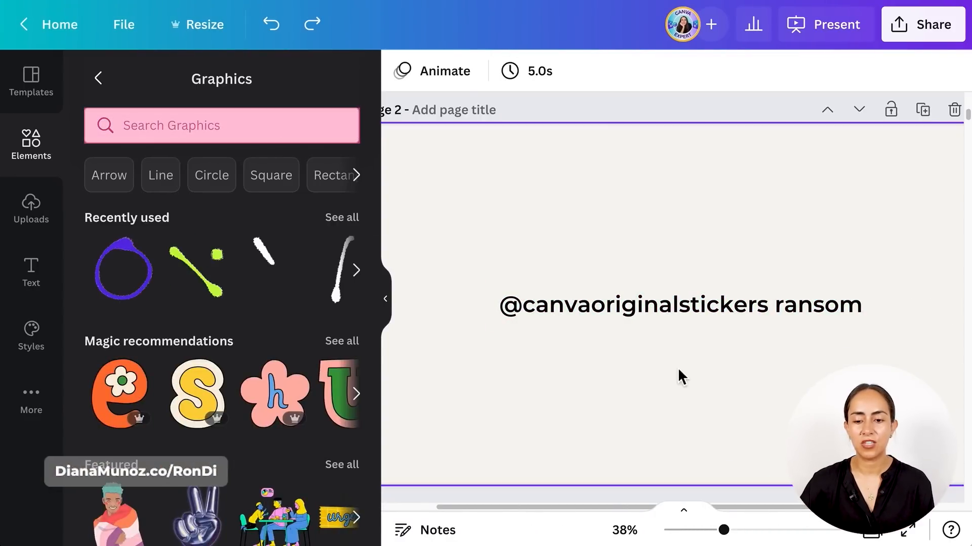
click(726, 319)
click(727, 319)
key(ctrl+a)
key(ctrl+c)
click(737, 208)
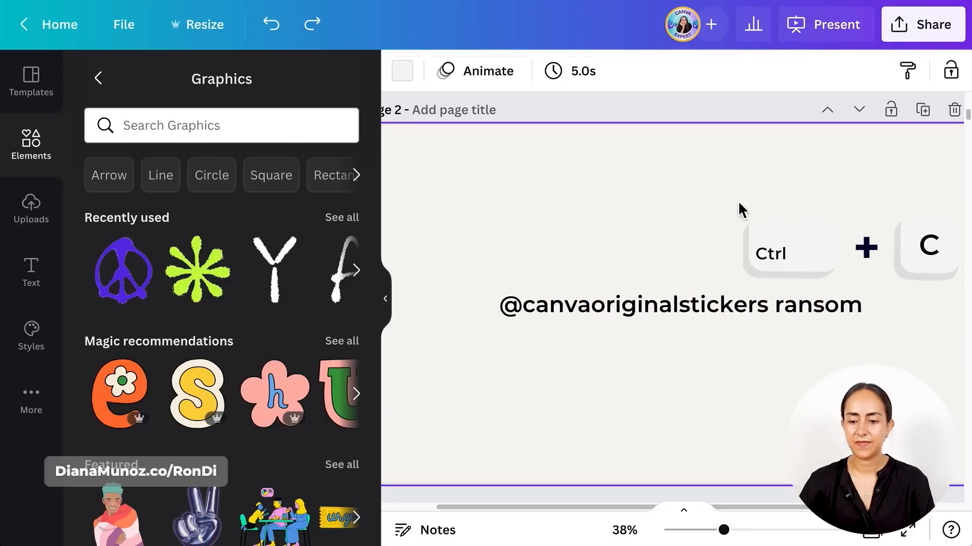
click(289, 126)
key(ctrl+v)
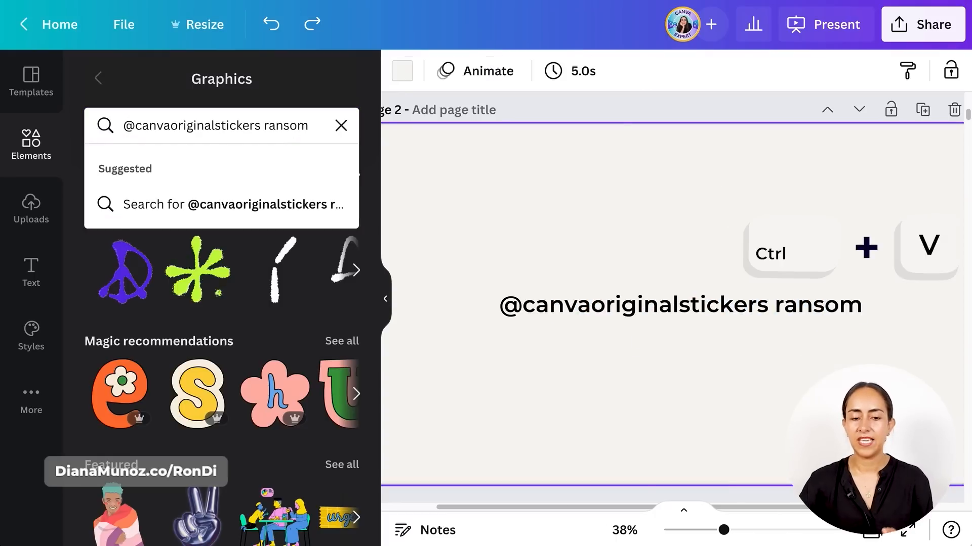
key(Return)
- Add the ransom-note letters L, O, V and E from the graphics results to page 2
scroll(373, 385, down, 2)
scroll(371, 381, down, 8)
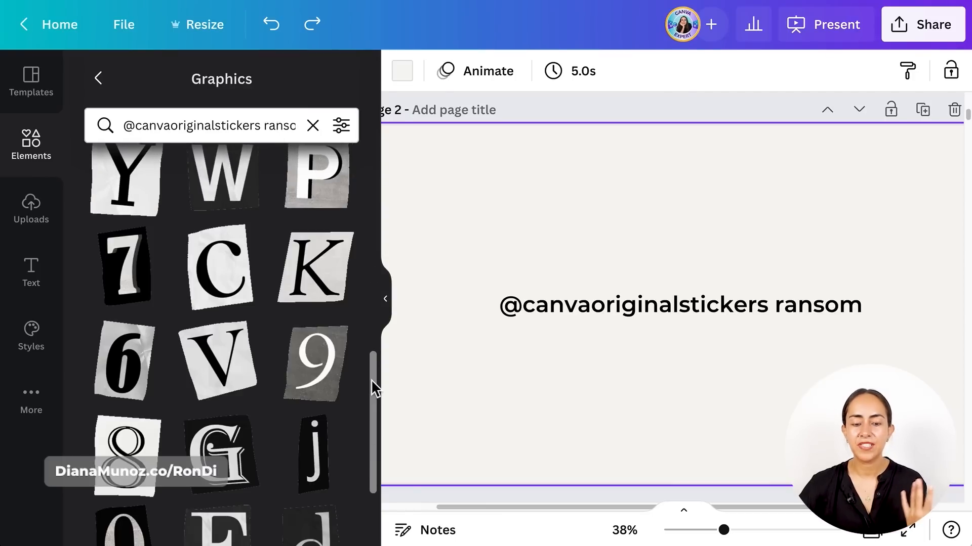
scroll(371, 379, down, 3)
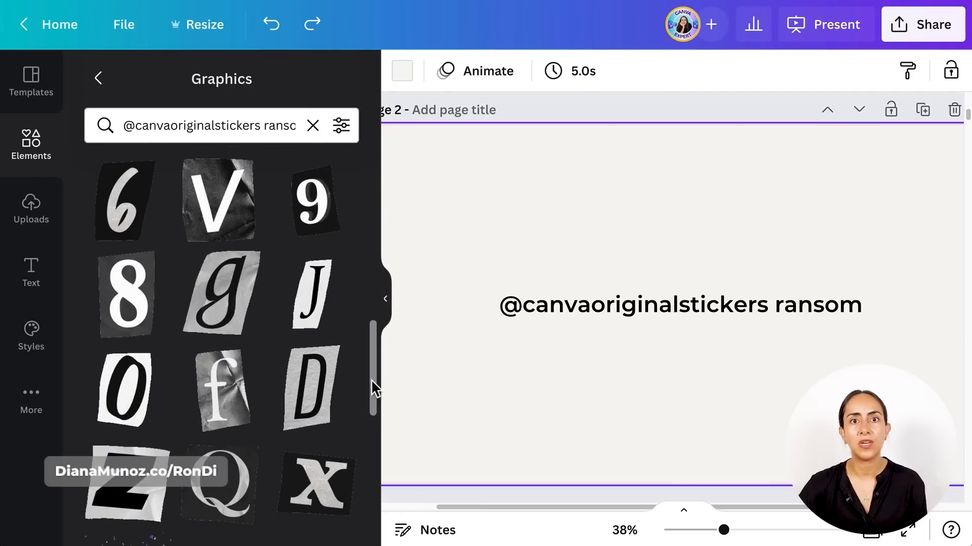
scroll(375, 390, down, 2)
scroll(371, 380, down, 5)
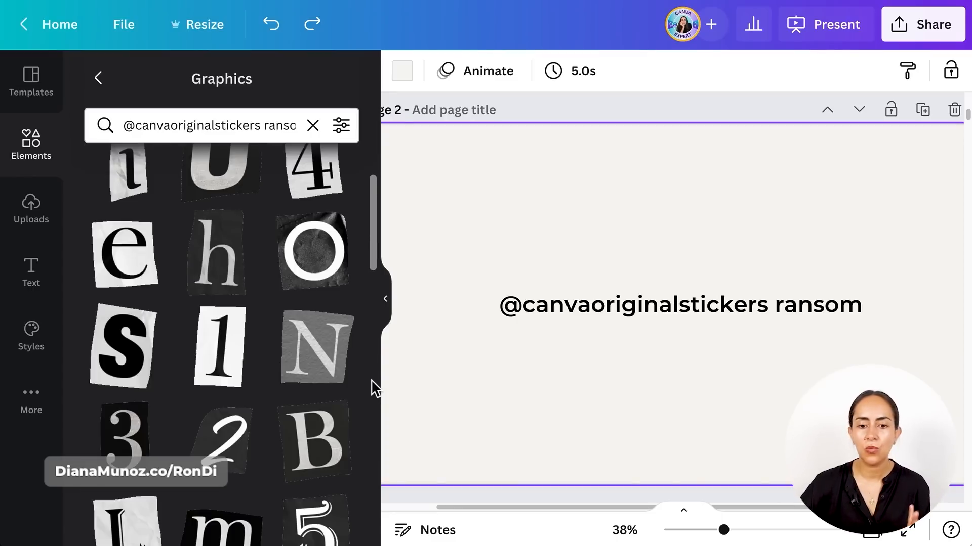
scroll(375, 390, up, 2)
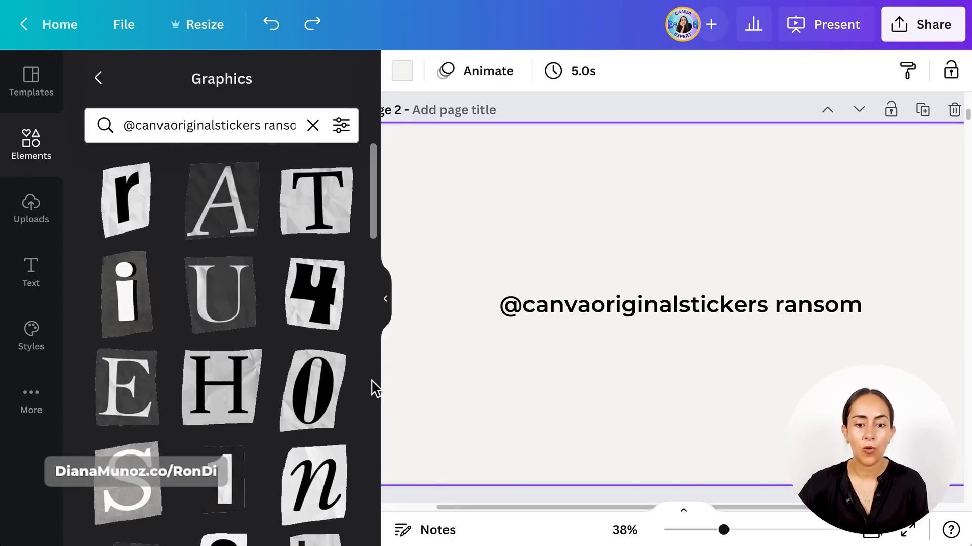
scroll(375, 390, down, 5)
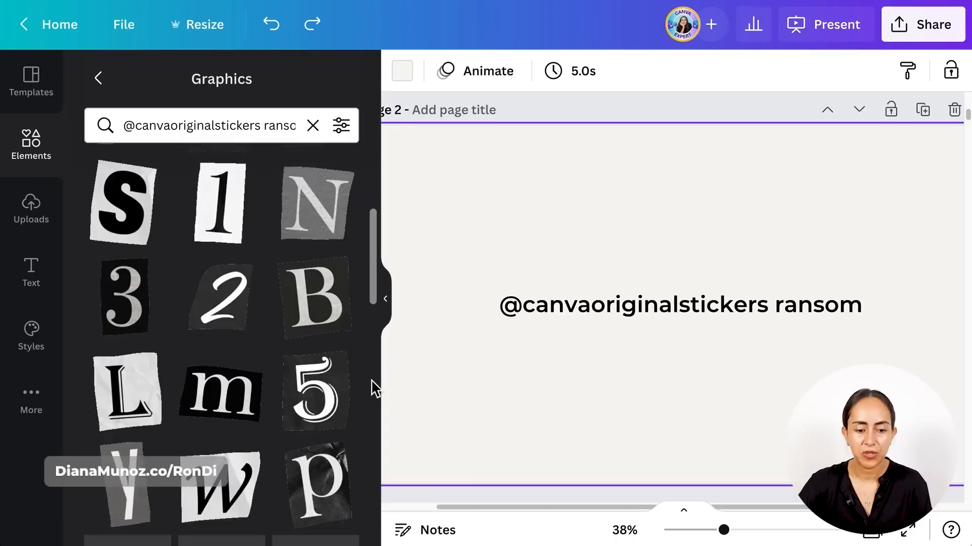
click(108, 369)
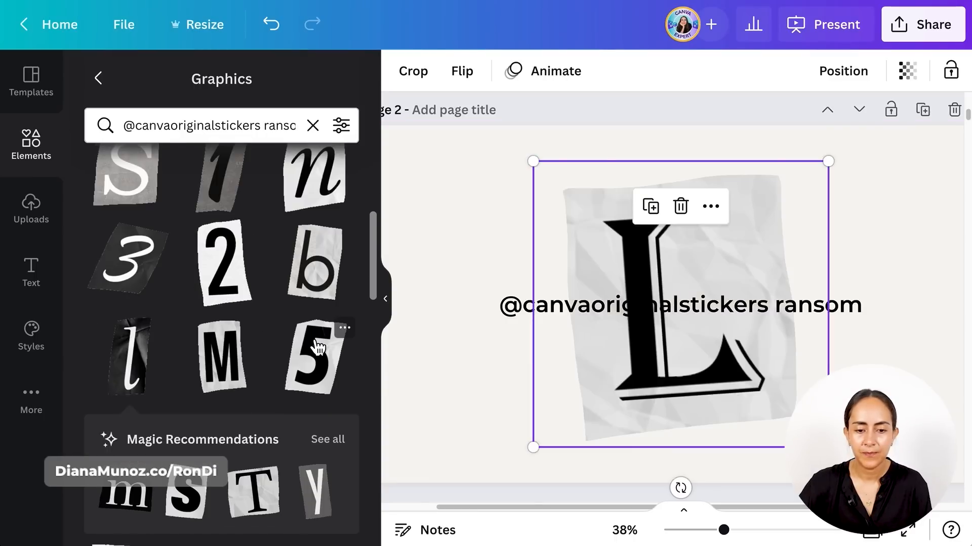
scroll(317, 347, up, 4)
scroll(324, 319, down, 4)
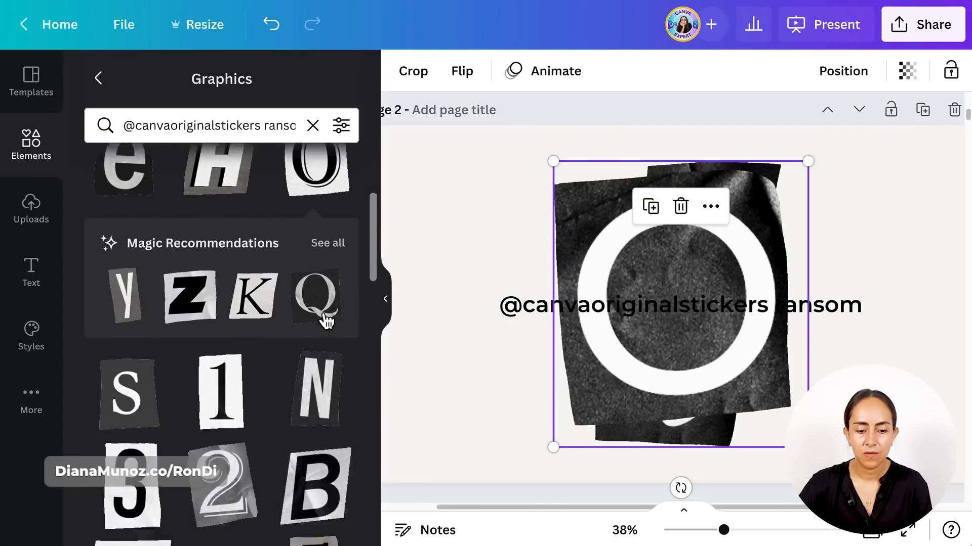
scroll(326, 321, down, 5)
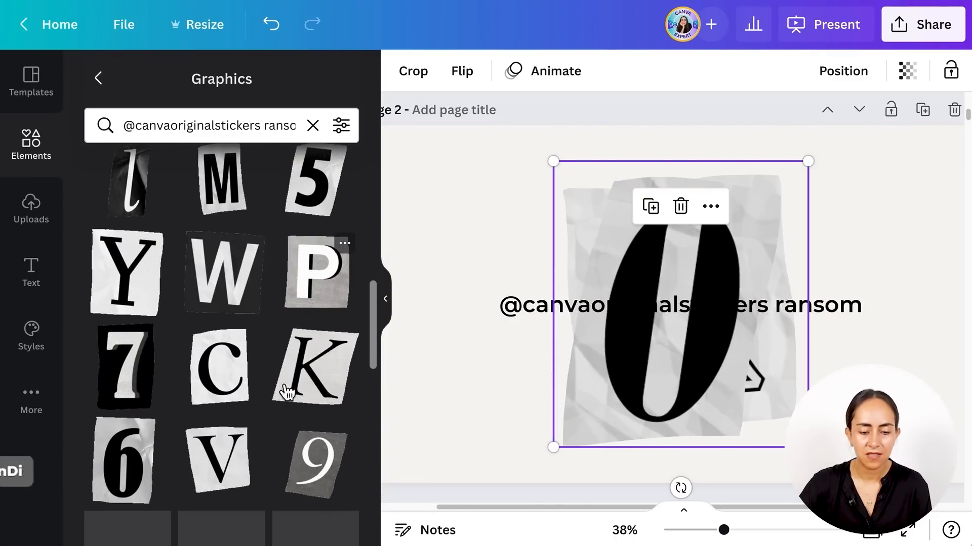
click(243, 488)
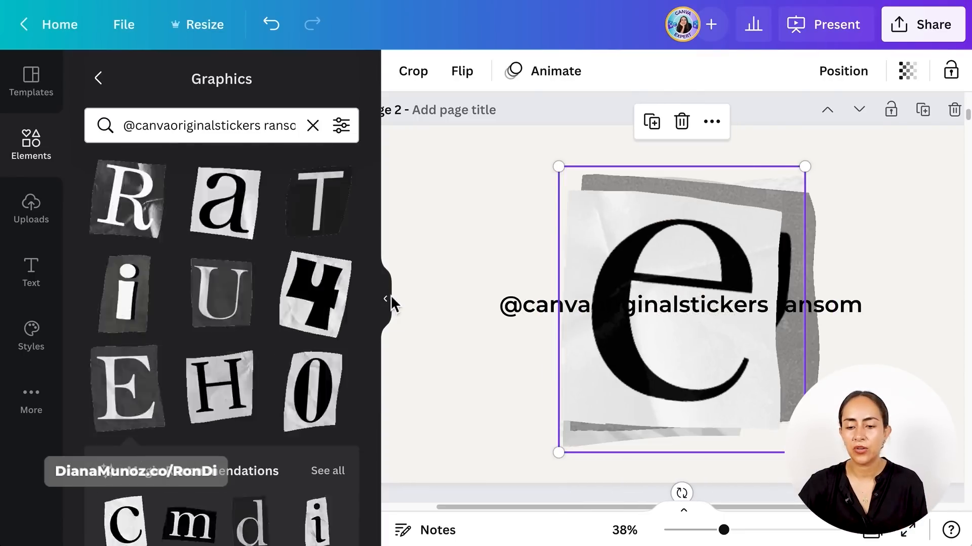
- Hide the graphics results and shrink the stacked letters together so they sit above the text on page 2
click(389, 299)
drag(712, 213, 549, 199)
drag(668, 452, 482, 260)
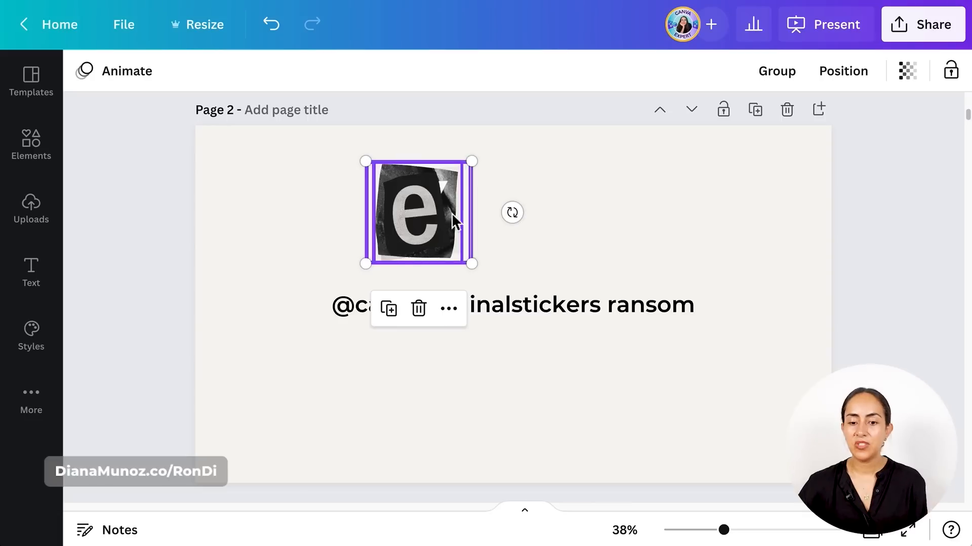
click(575, 177)
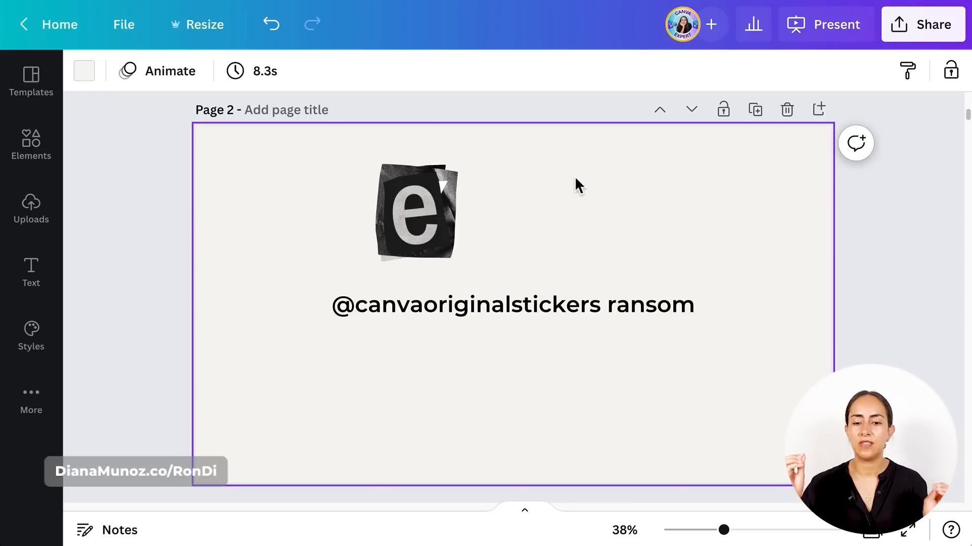
- Spread the stacked letters into a row above the text so that they spell LOVE
click(440, 217)
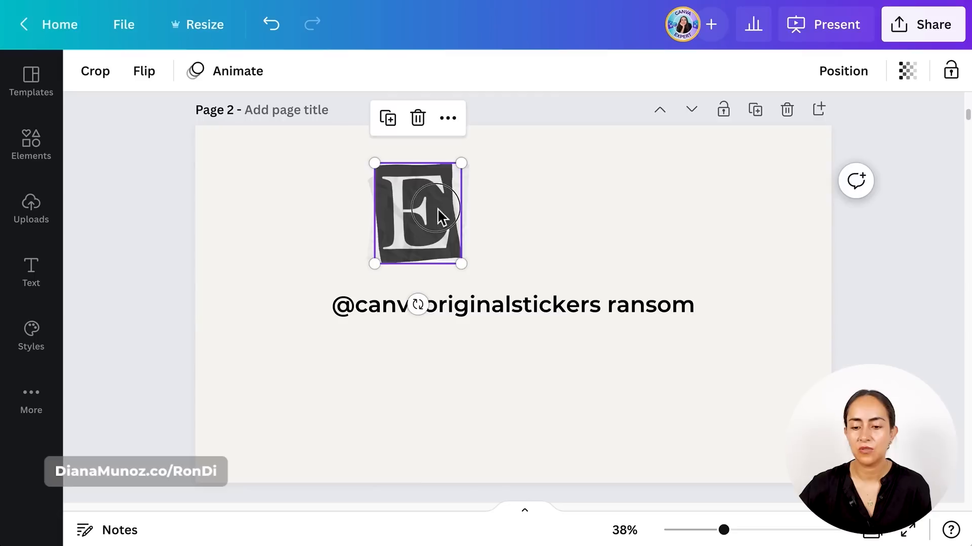
drag(439, 217, 706, 212)
drag(454, 199, 596, 219)
drag(427, 230, 503, 232)
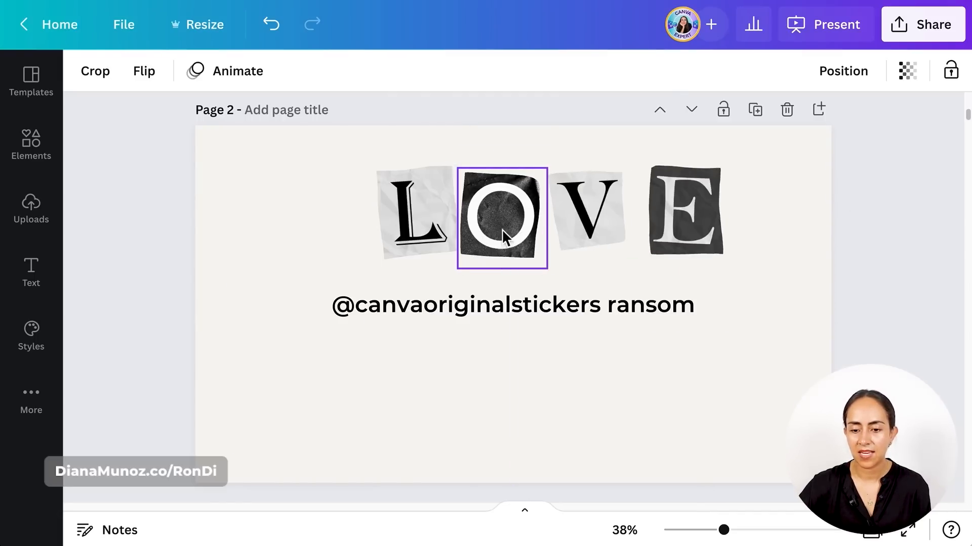
- Align and evenly space the four LOVE letters with Tidy up
drag(773, 215, 400, 189)
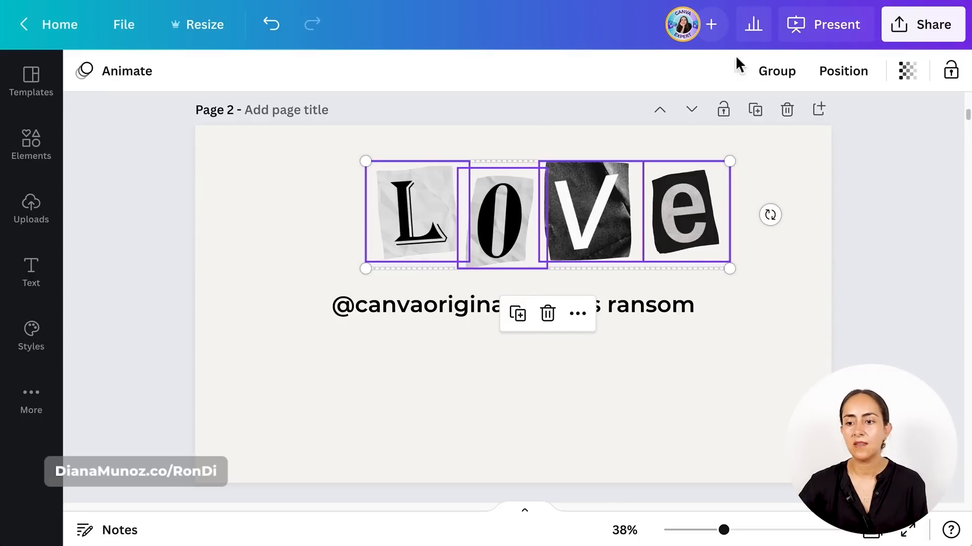
click(841, 71)
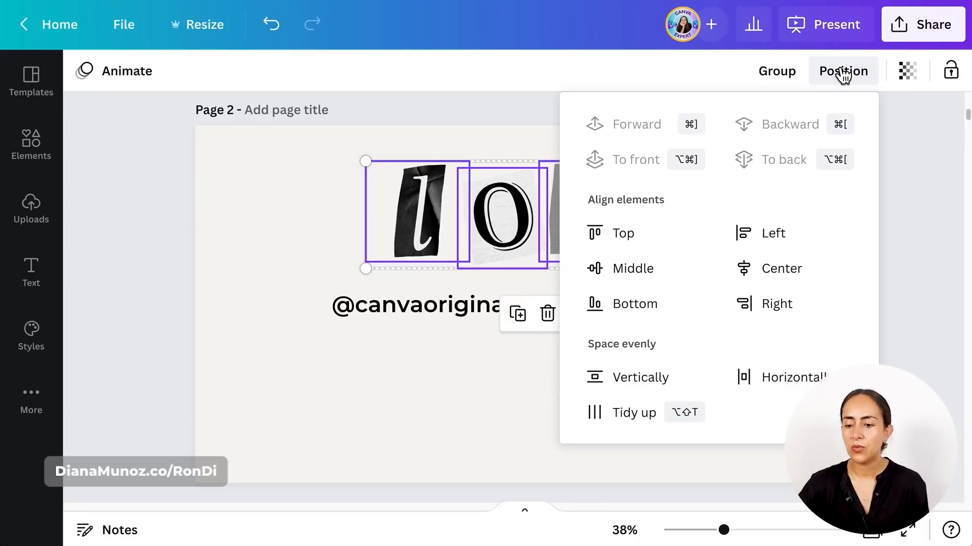
click(631, 421)
click(490, 428)
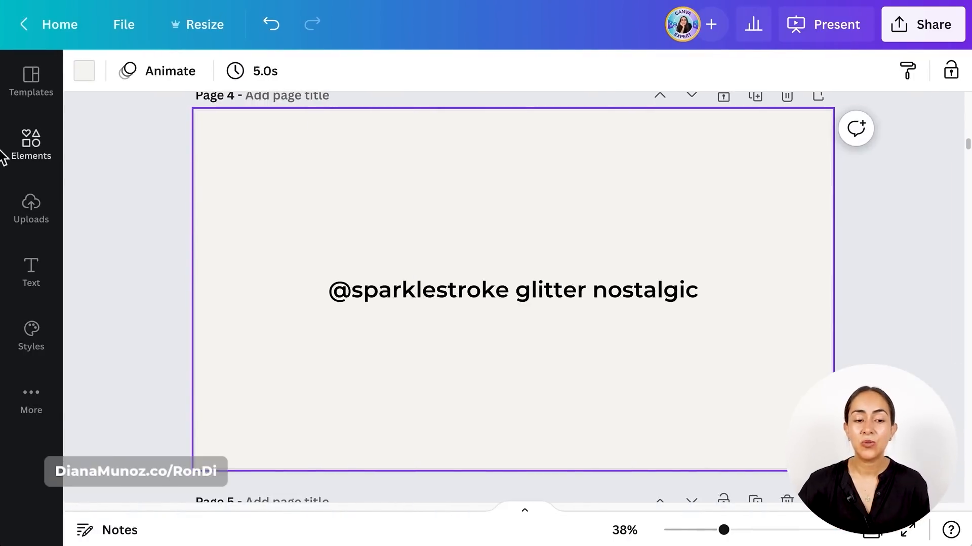
click(31, 146)
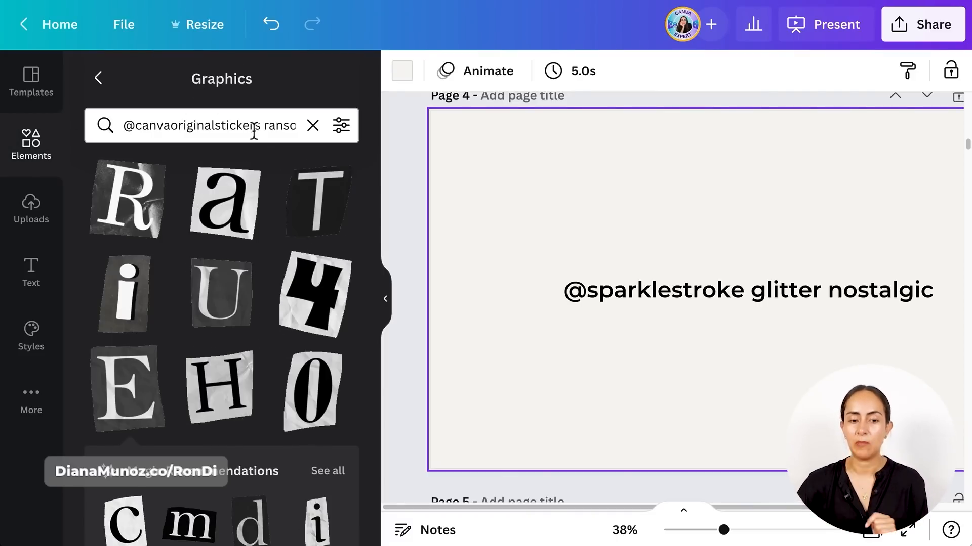
click(321, 130)
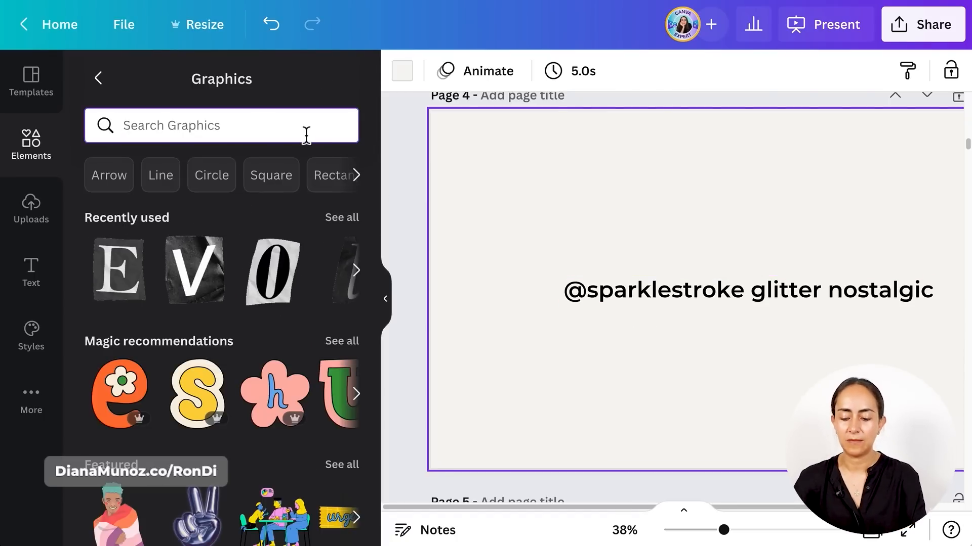
text(@sparklestroke glitter nostalgic)
key(Return)
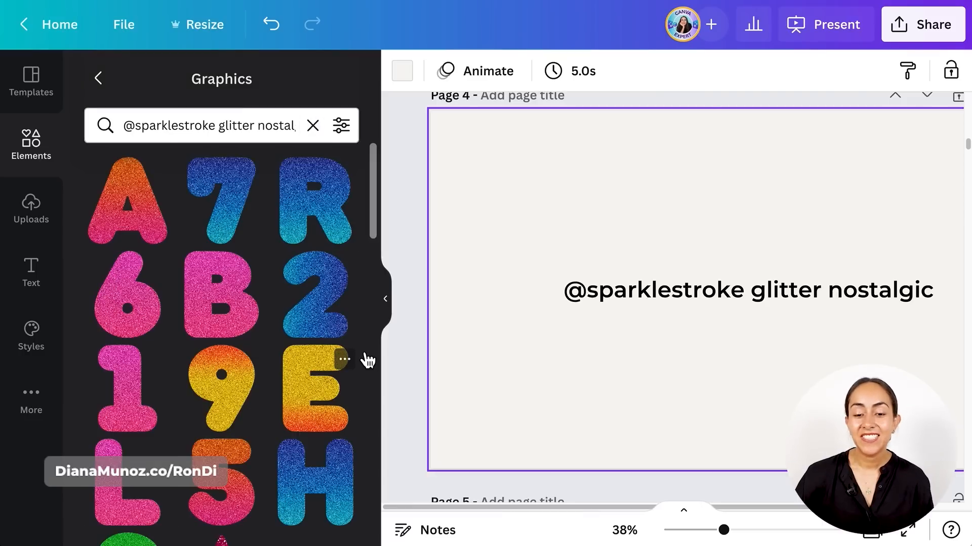
- Add the glitter letters F, U and N from the graphics results to page 4
scroll(366, 359, down, 5)
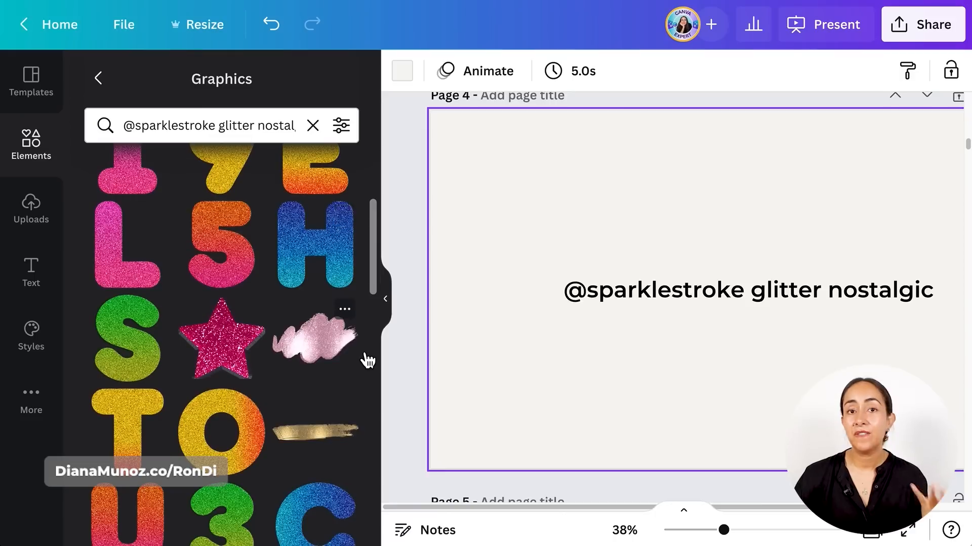
scroll(365, 359, down, 3)
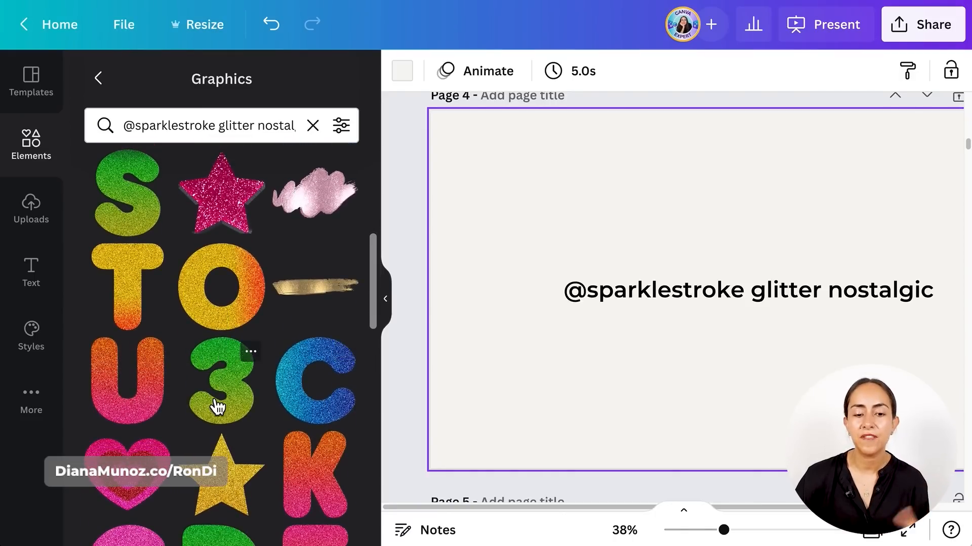
scroll(217, 406, down, 3)
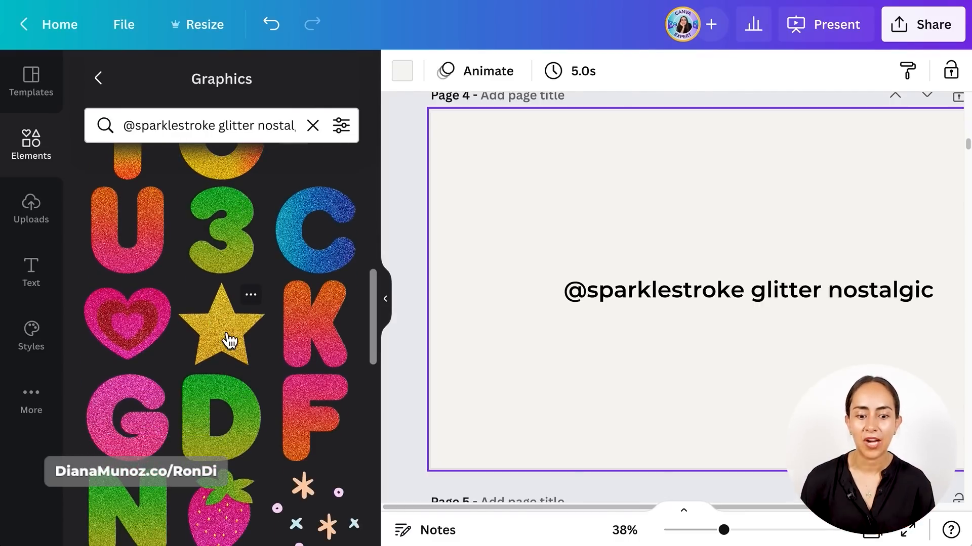
scroll(229, 341, down, 5)
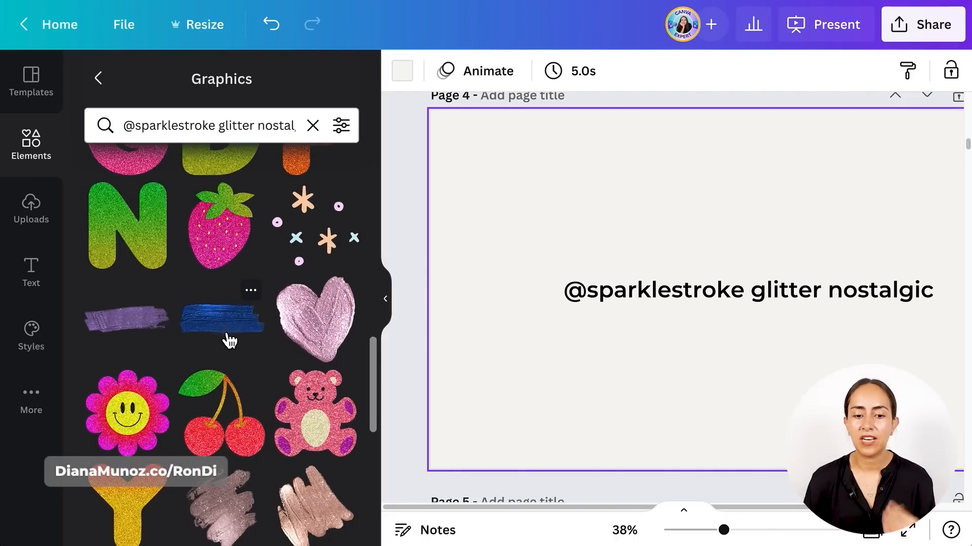
scroll(229, 340, up, 3)
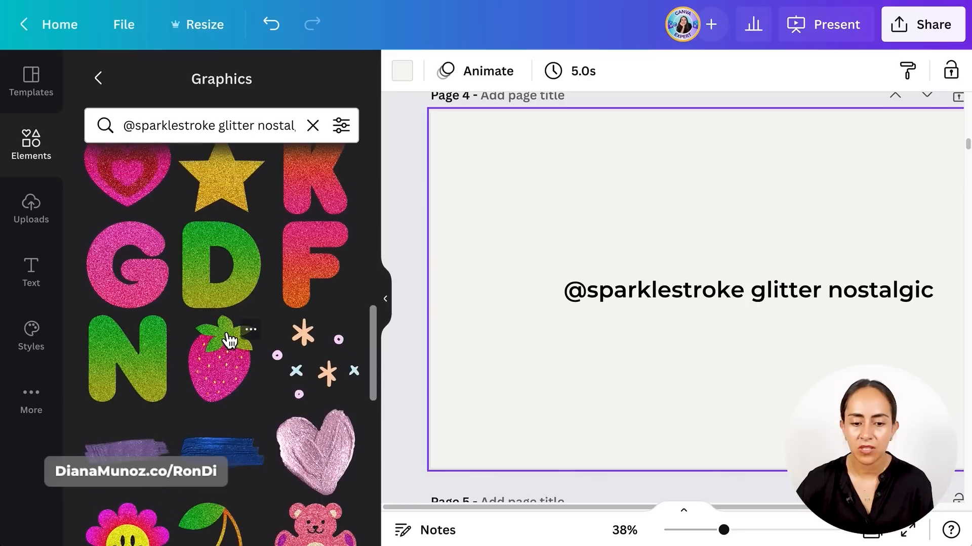
click(315, 283)
scroll(315, 283, up, 3)
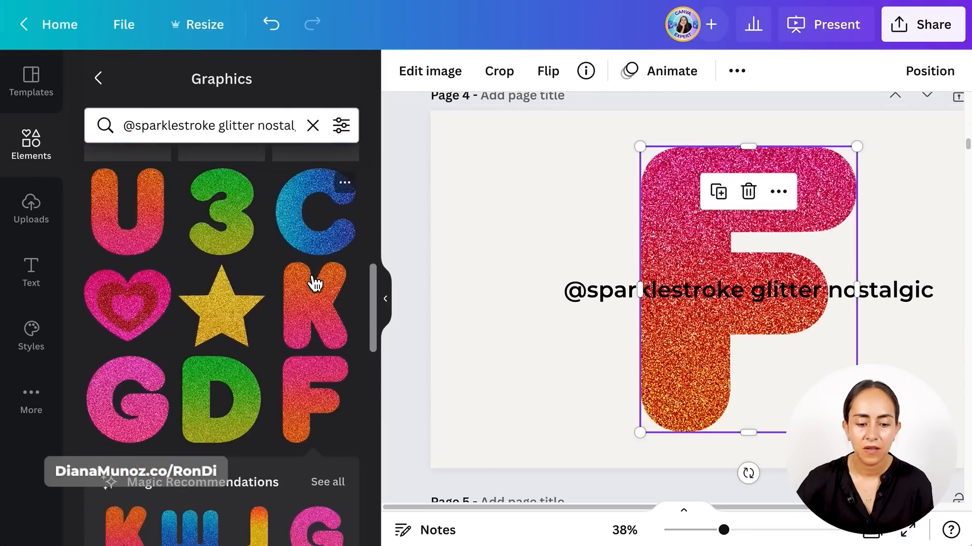
scroll(314, 284, down, 3)
scroll(314, 283, up, 12)
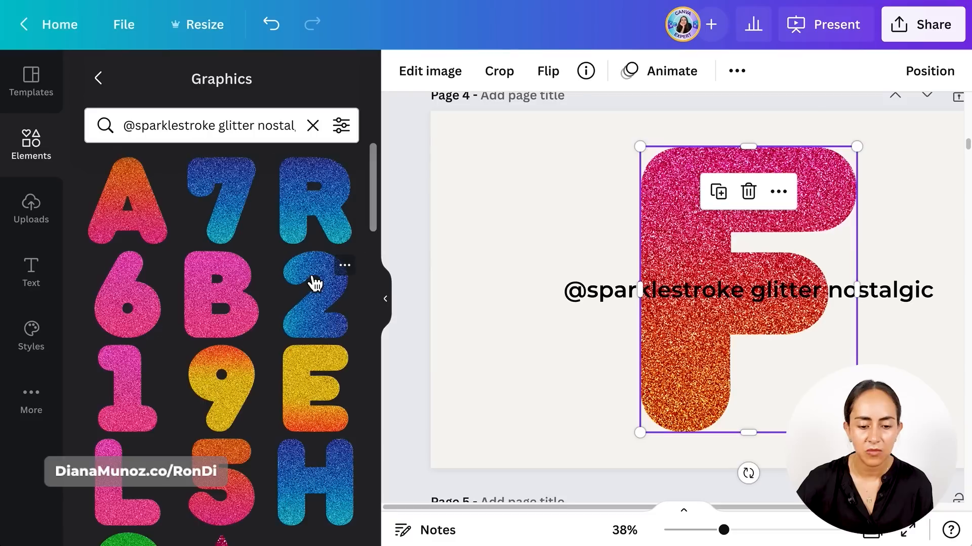
scroll(315, 283, down, 5)
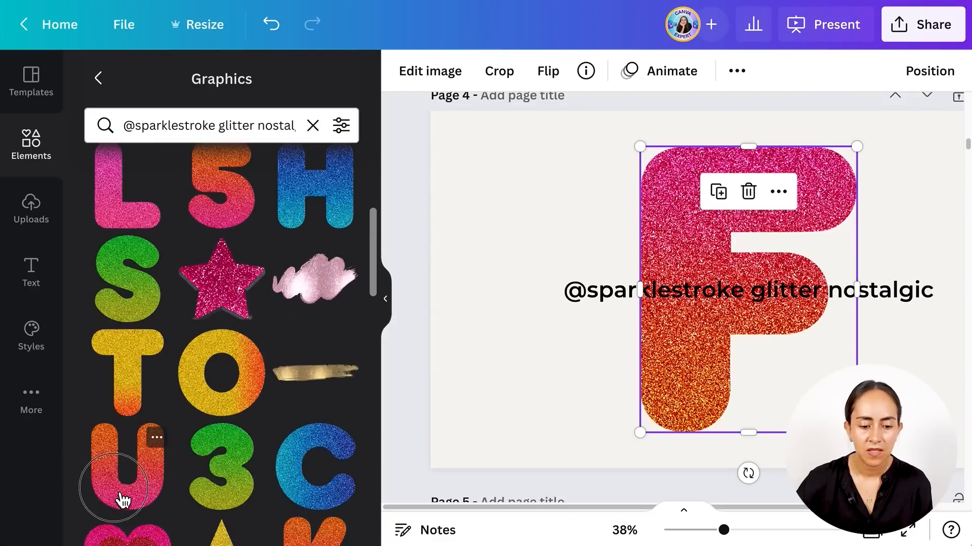
scroll(123, 501, down, 10)
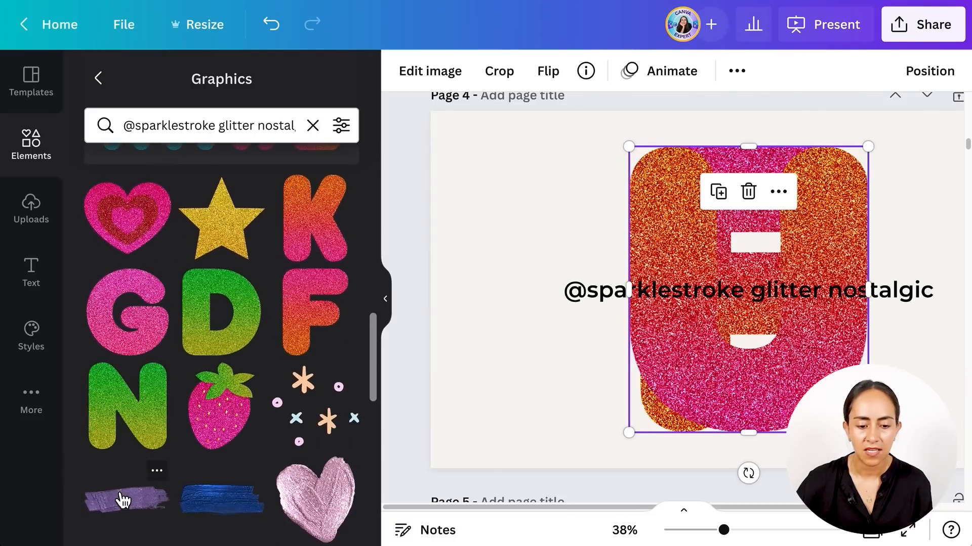
drag(125, 442, 731, 332)
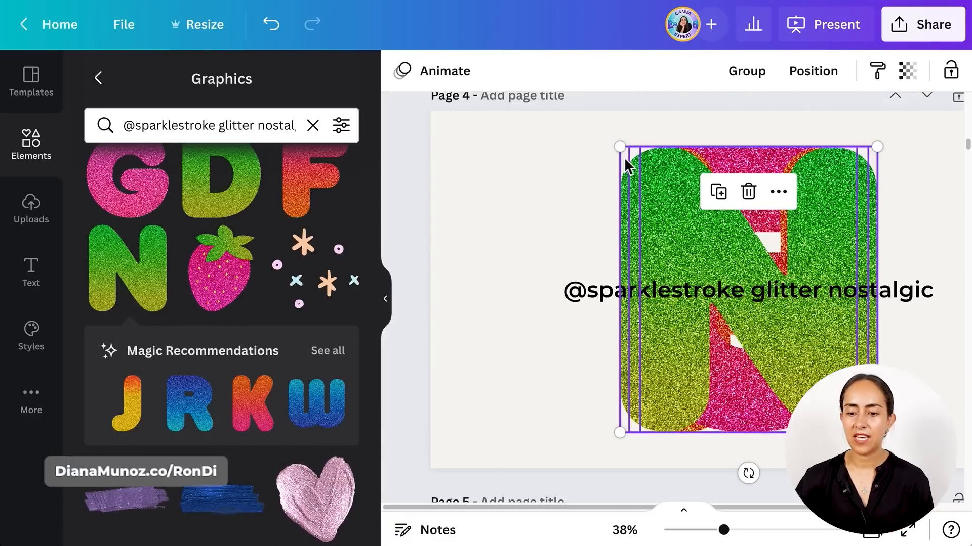
- Shrink the stacked glitter letters together and place them above the text on page 4
drag(620, 147, 748, 310)
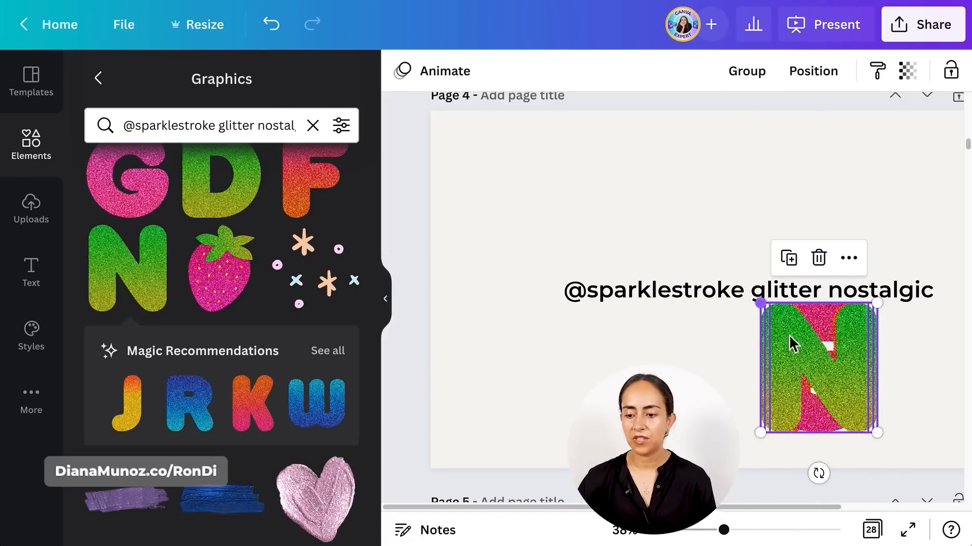
drag(791, 343, 648, 180)
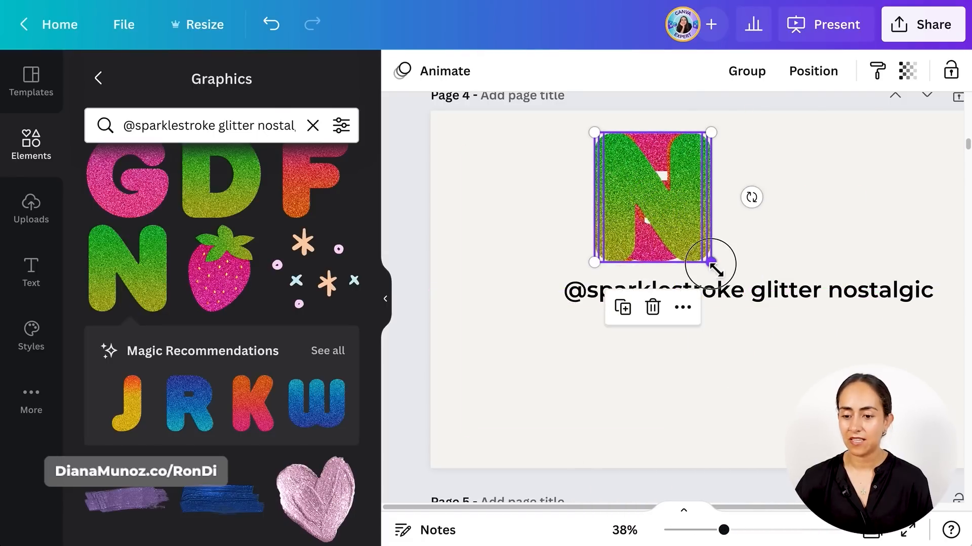
- Spread the stacked glitter letters into a row above the text so that they spell FUN
click(731, 256)
drag(663, 221, 768, 219)
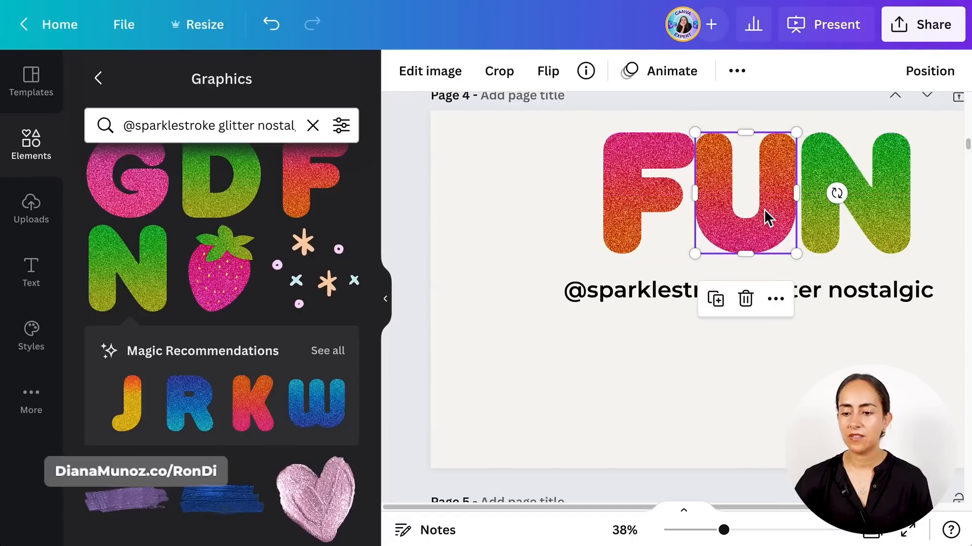
click(673, 211)
drag(669, 207, 664, 207)
click(939, 152)
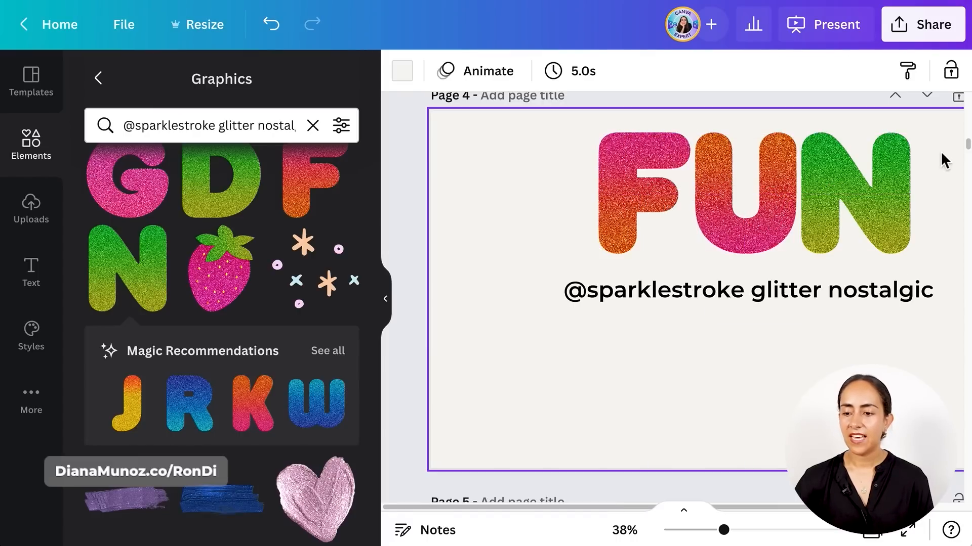
- Select the FUN letters and check which alignment and even-spacing options are available for them
drag(940, 151, 647, 155)
click(816, 76)
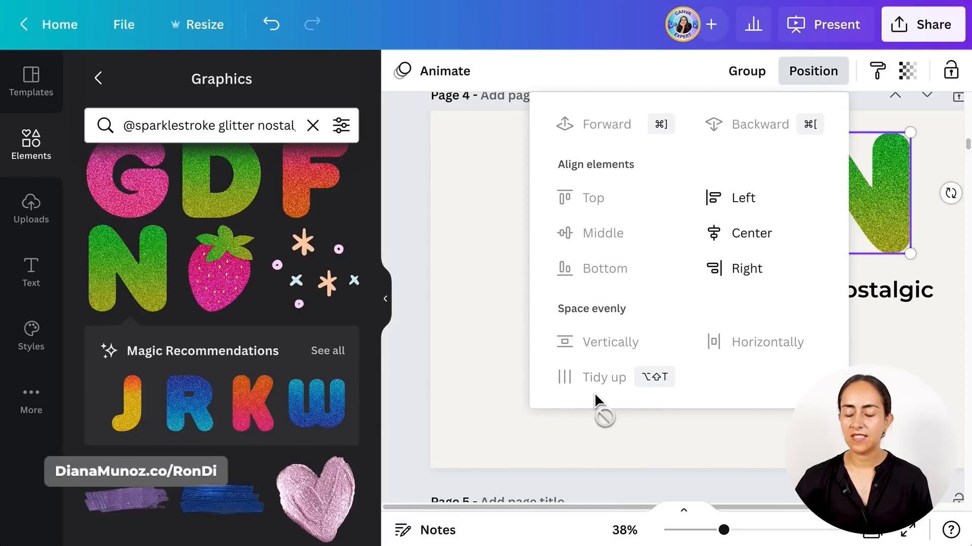
click(945, 253)
- Add the pink and red layered glitter heart, shrink and tilt it, and place it at page 4's lower-left edge
scroll(945, 251, right, 3)
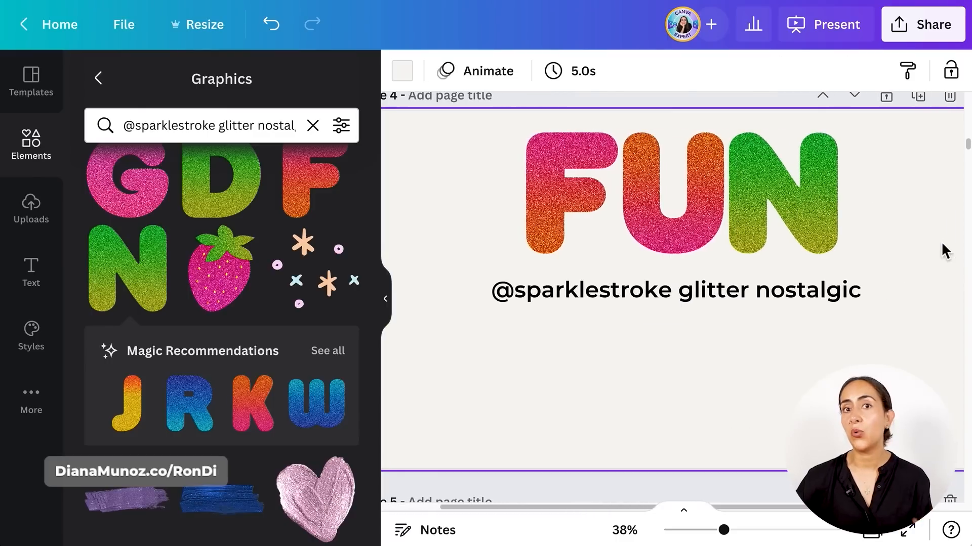
scroll(221, 332, up, 2)
scroll(219, 332, up, 2)
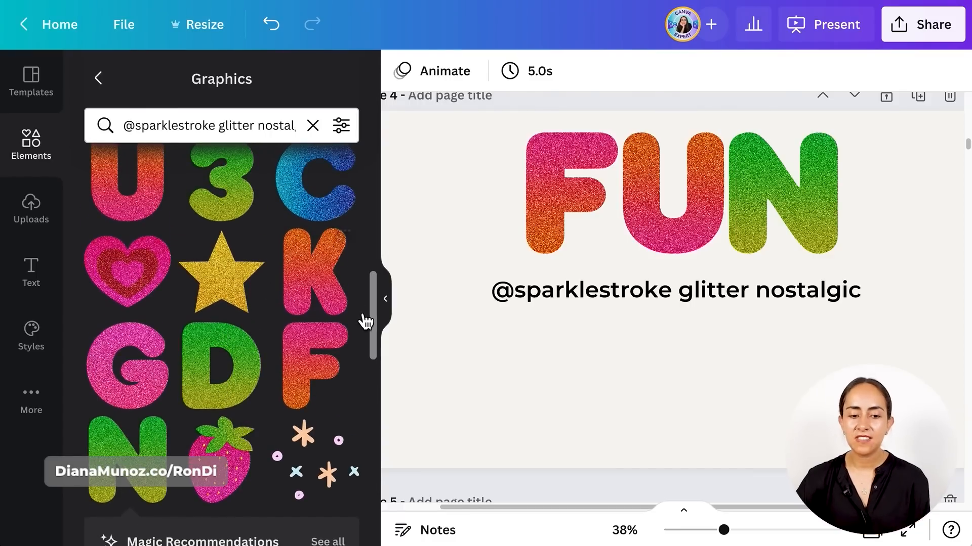
click(132, 288)
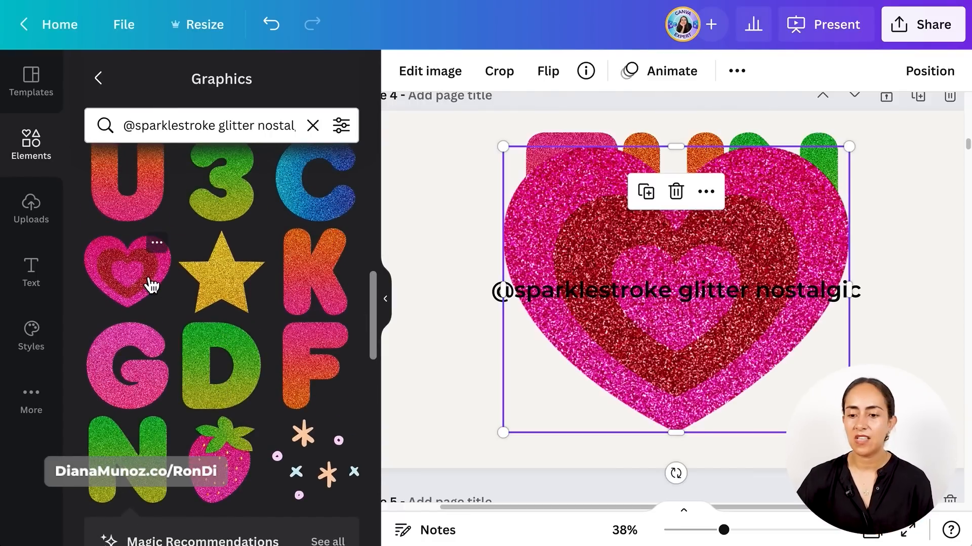
drag(849, 432, 733, 336)
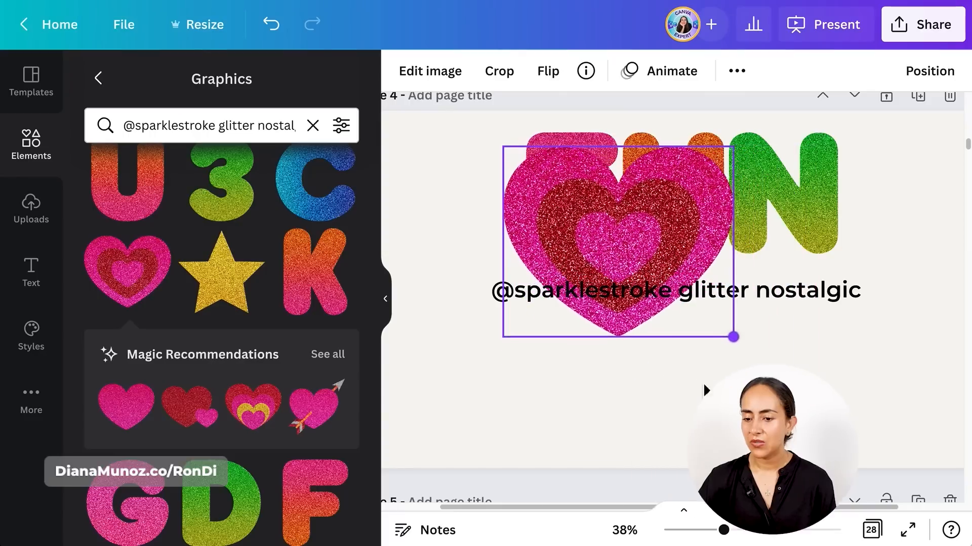
drag(656, 269, 546, 411)
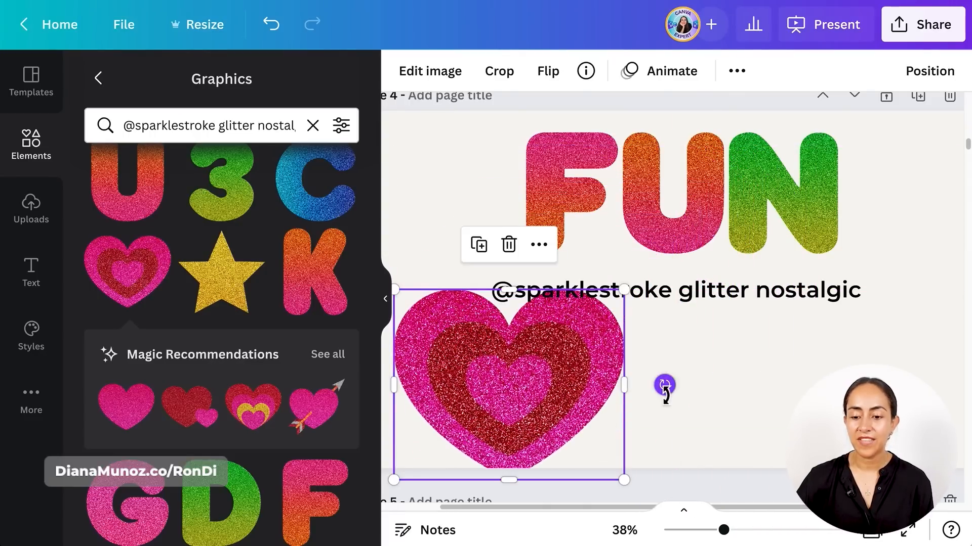
drag(664, 386, 638, 313)
drag(557, 370, 446, 360)
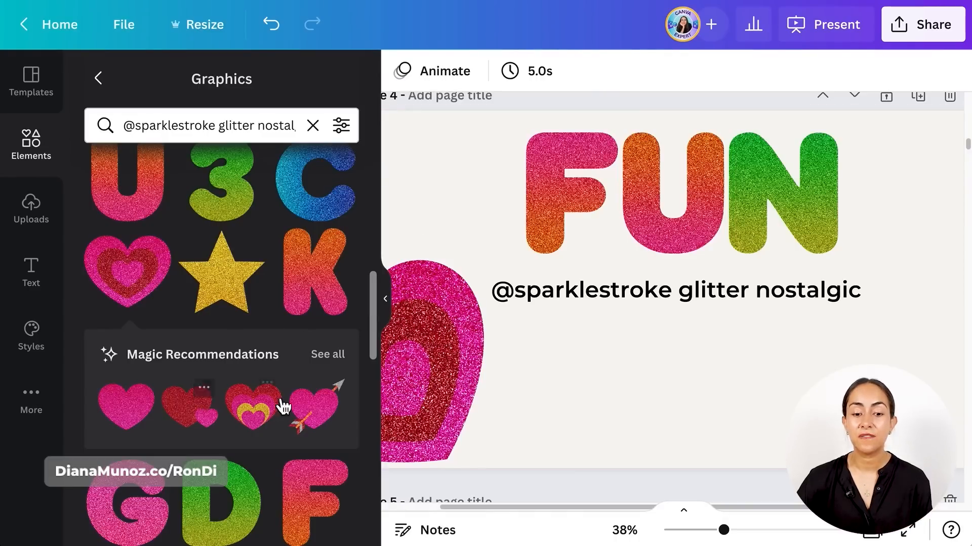
- Add a small recommended double heart at page 4's lower right and a reduced gold glitter star at its upper-left corner
click(186, 428)
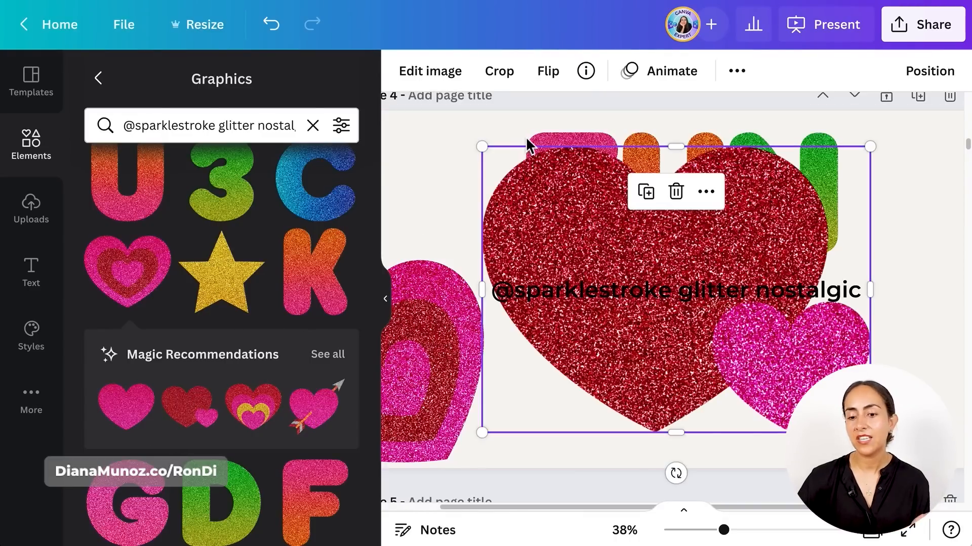
drag(481, 152, 751, 346)
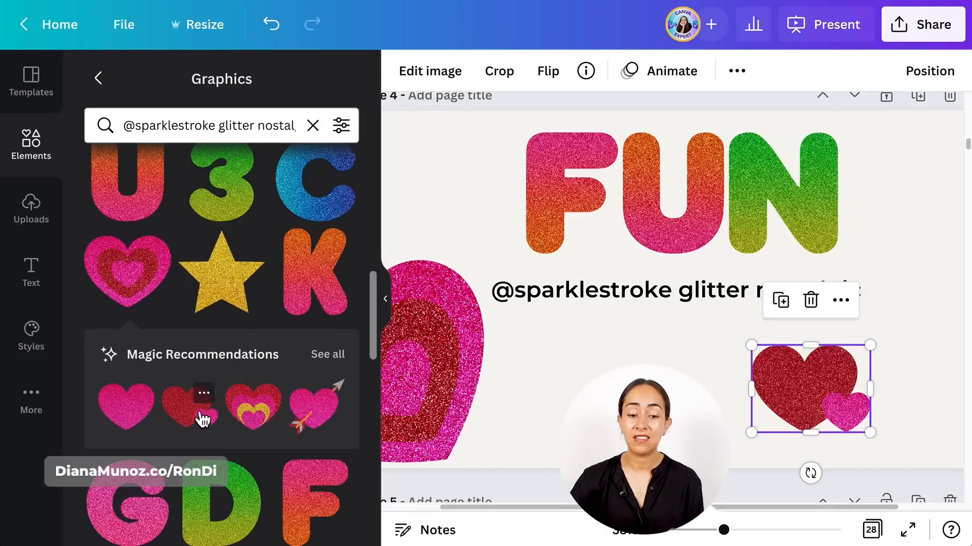
click(243, 291)
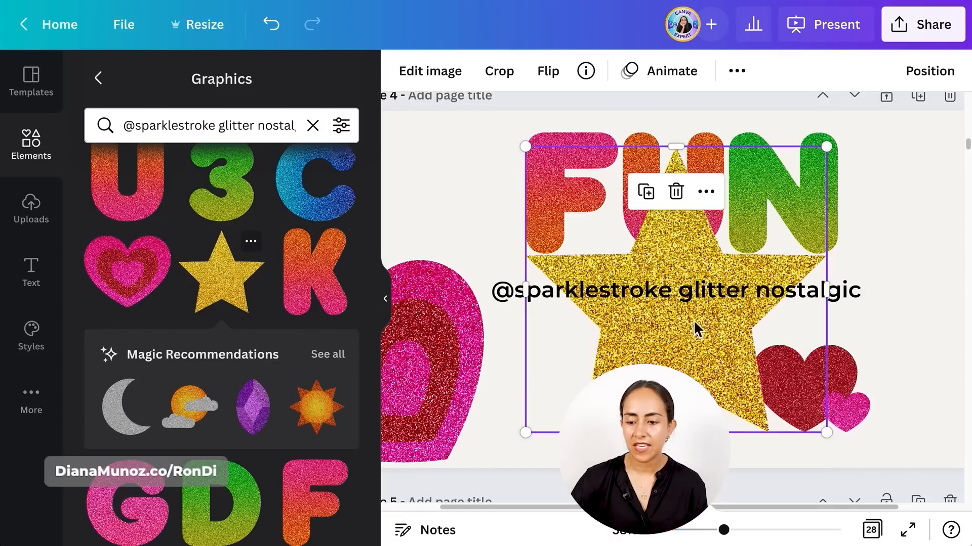
drag(826, 432, 679, 293)
drag(629, 265, 441, 205)
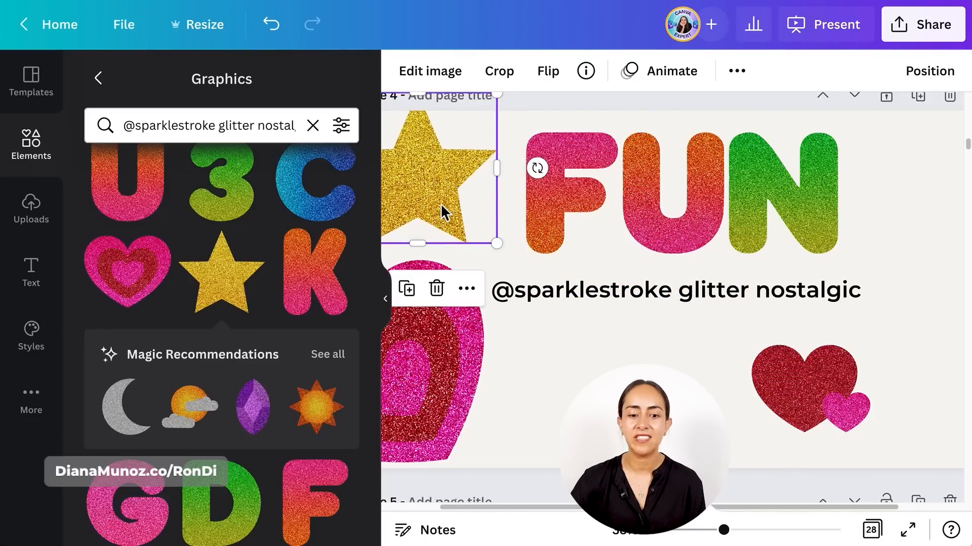
- Add the recommended purple gem graphic, shrink it, and place it below the text between the hearts
click(261, 423)
drag(590, 147, 678, 289)
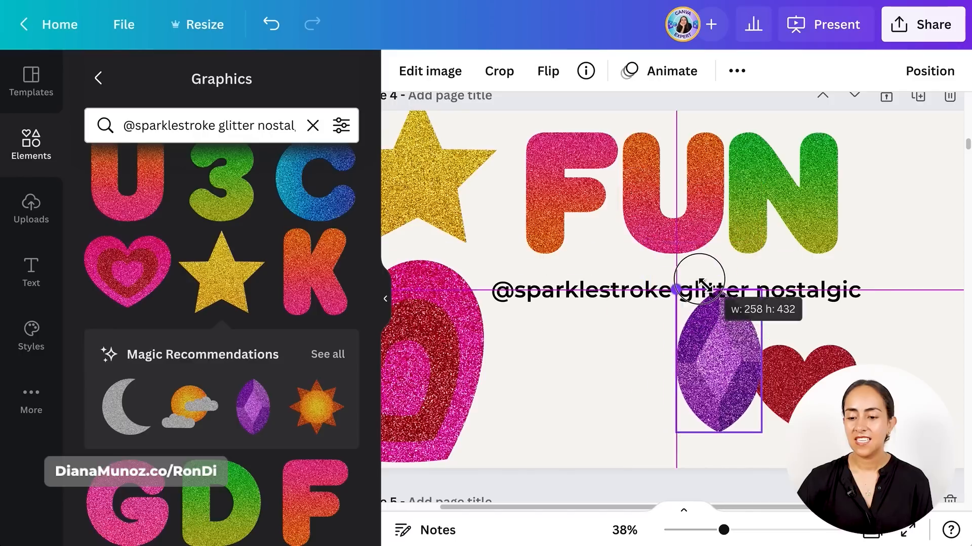
drag(746, 375, 650, 415)
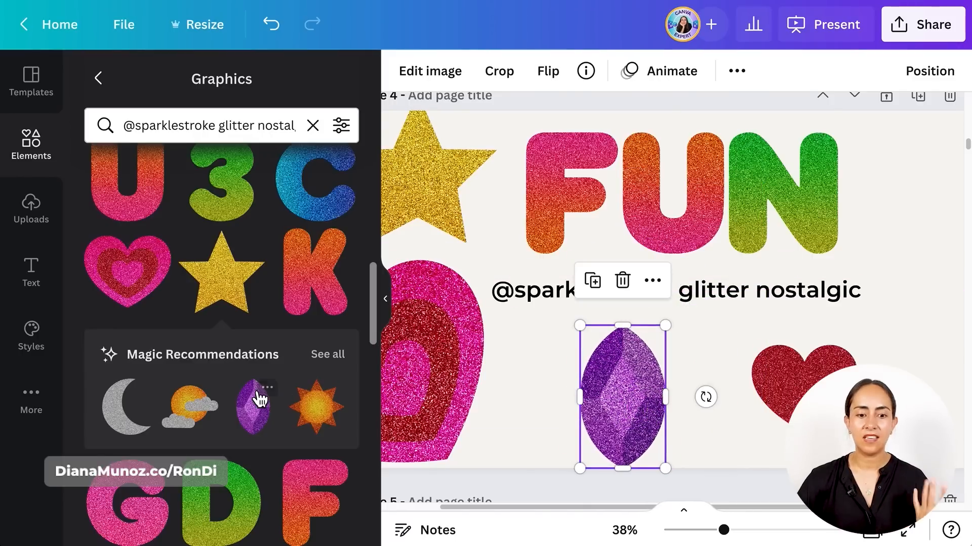
- Add the pink glitter strawberry to page 4 and move it toward the page's right side
scroll(256, 397, down, 5)
click(228, 404)
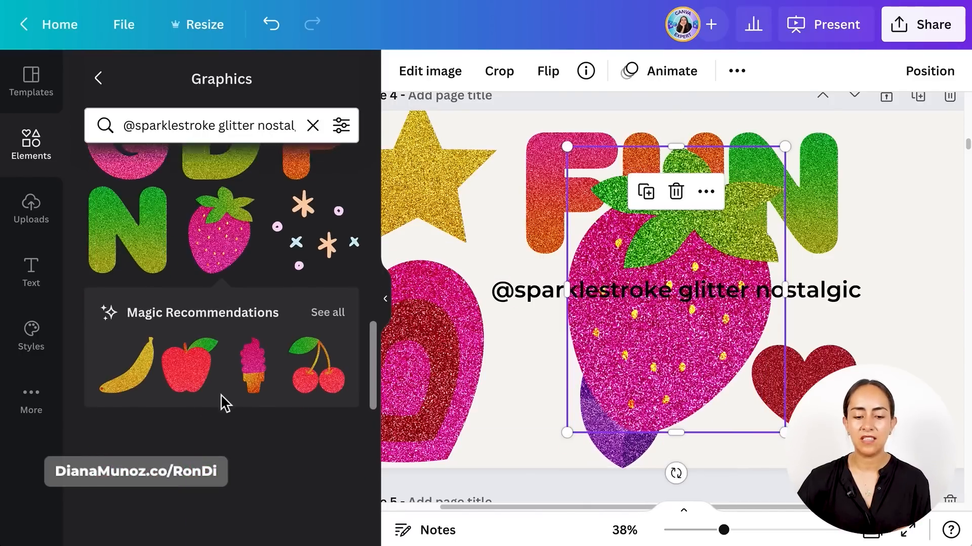
drag(692, 341, 911, 325)
drag(808, 381, 886, 277)
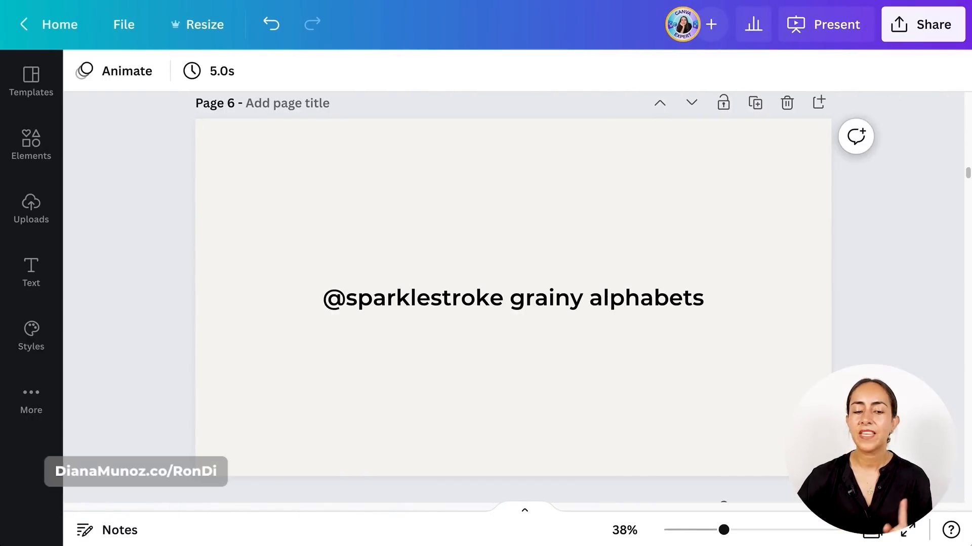
click(66, 167)
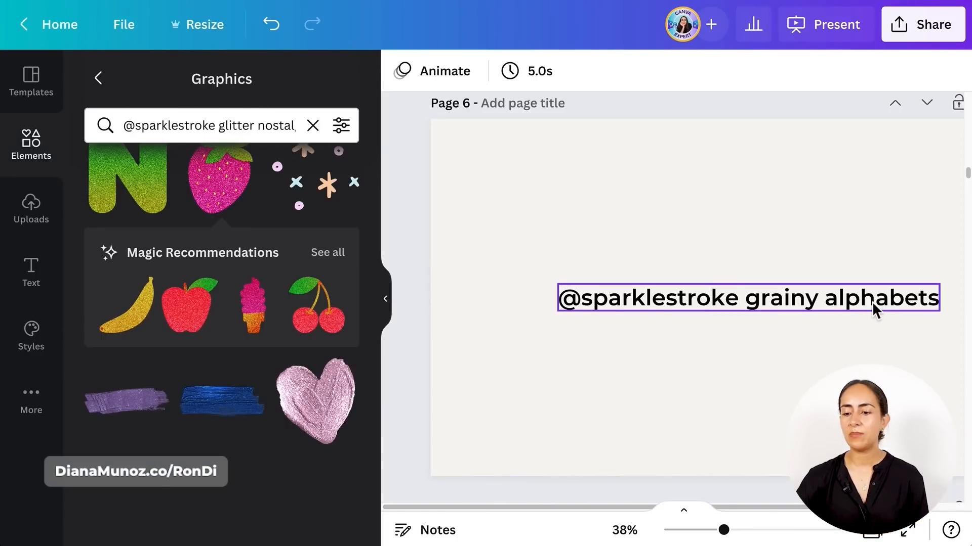
click(717, 303)
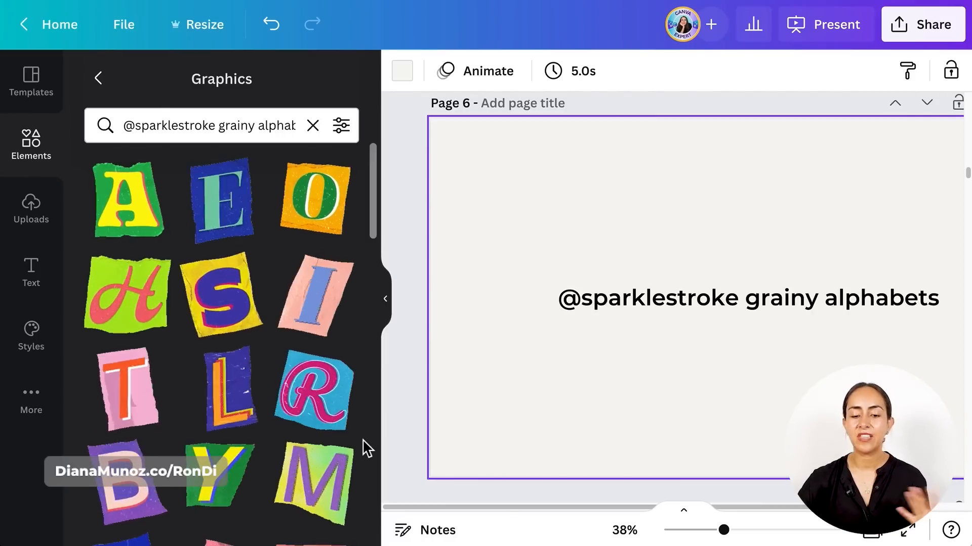
scroll(367, 448, down, 6)
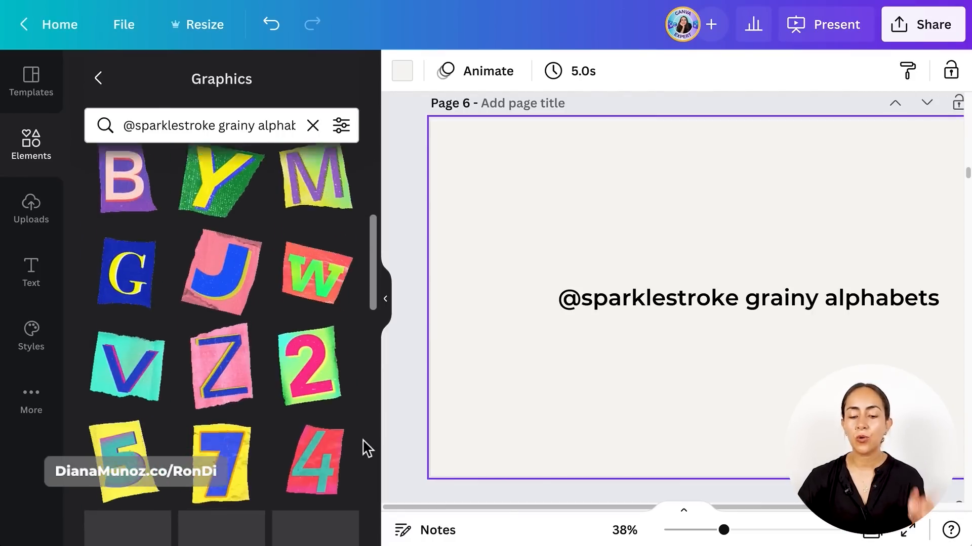
scroll(367, 448, down, 2)
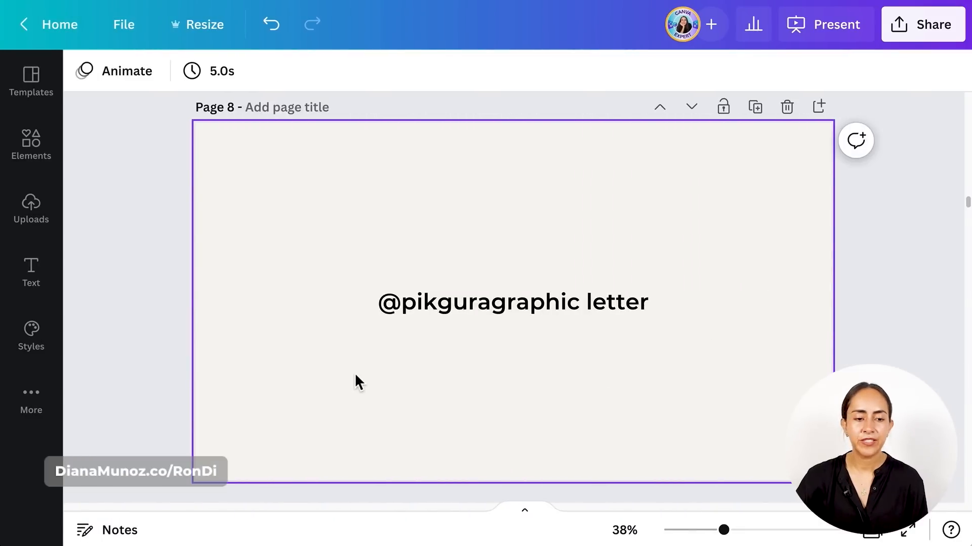
click(64, 166)
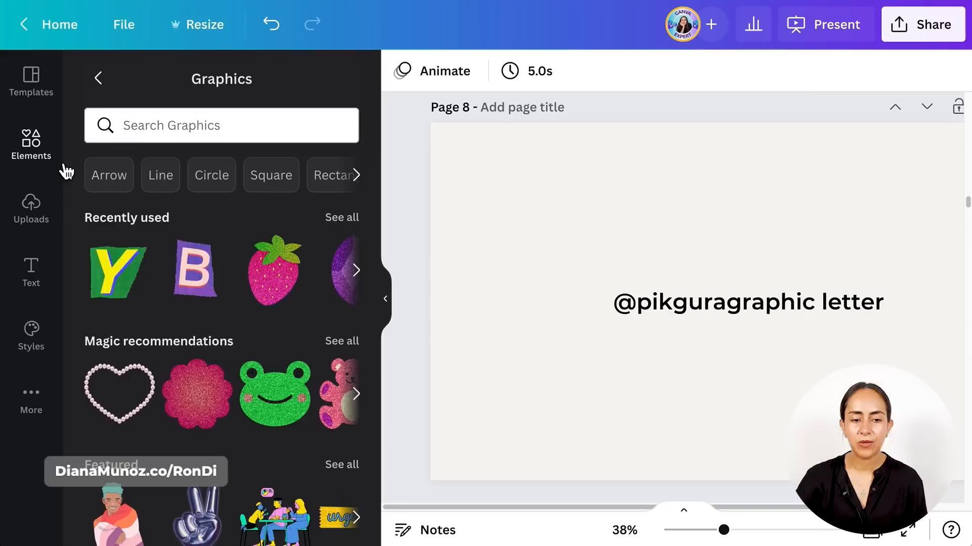
click(209, 131)
text(@pikguragraphic letter)
key(Return)
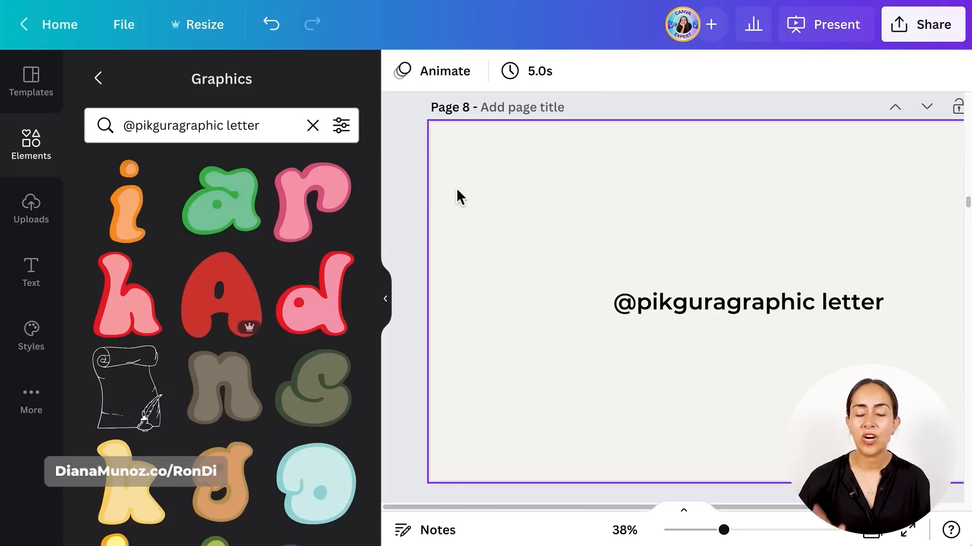
- Add the letter graphics h, e, l and o from the search results to page 8
click(133, 298)
scroll(143, 299, down, 4)
click(220, 357)
click(316, 261)
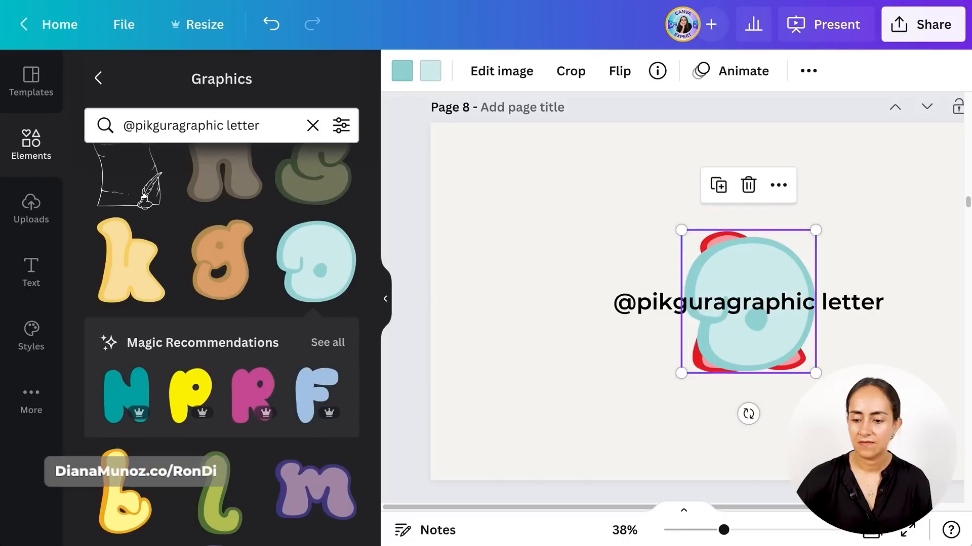
- Arrange the letters in a row above the keyword text, duplicating the green l, so that they spell "hello"
scroll(678, 303, right, 2)
drag(572, 212, 579, 239)
drag(562, 212, 693, 213)
key(ctrl+d)
drag(529, 233, 422, 232)
drag(647, 323, 540, 249)
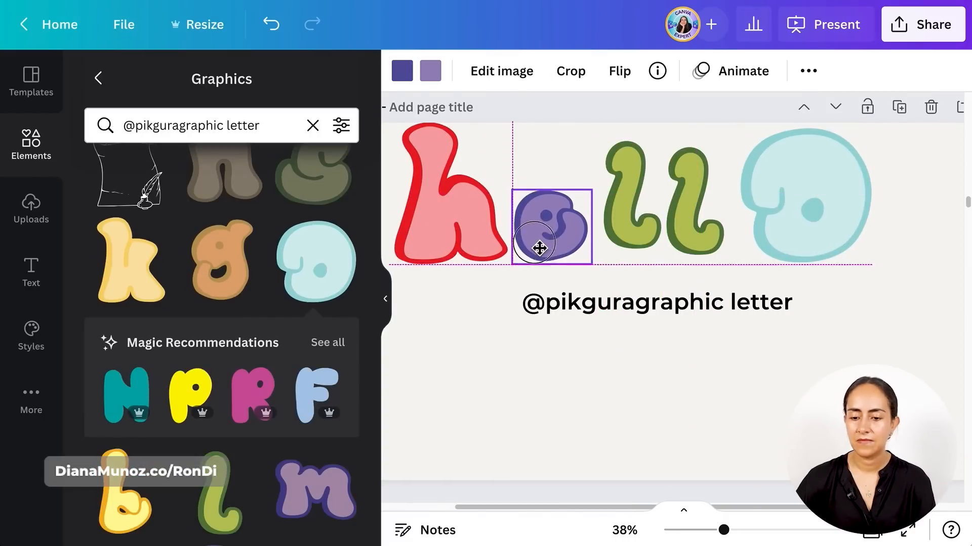
- Shrink the light blue o and align all five letters along their bottom edges
drag(870, 122, 825, 188)
click(385, 299)
drag(724, 162, 332, 234)
click(813, 71)
click(605, 304)
click(741, 259)
- Move the hello letters close together, space them evenly, and centre the word above the keyword text
drag(627, 237, 613, 238)
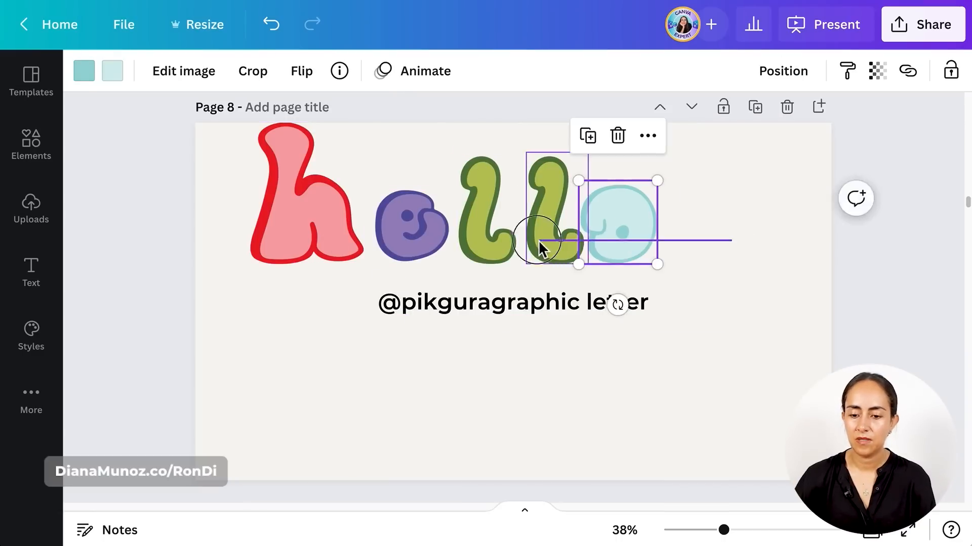
shift+click(539, 241)
shift+click(439, 236)
shift+click(333, 235)
click(813, 71)
click(713, 377)
drag(336, 226, 379, 235)
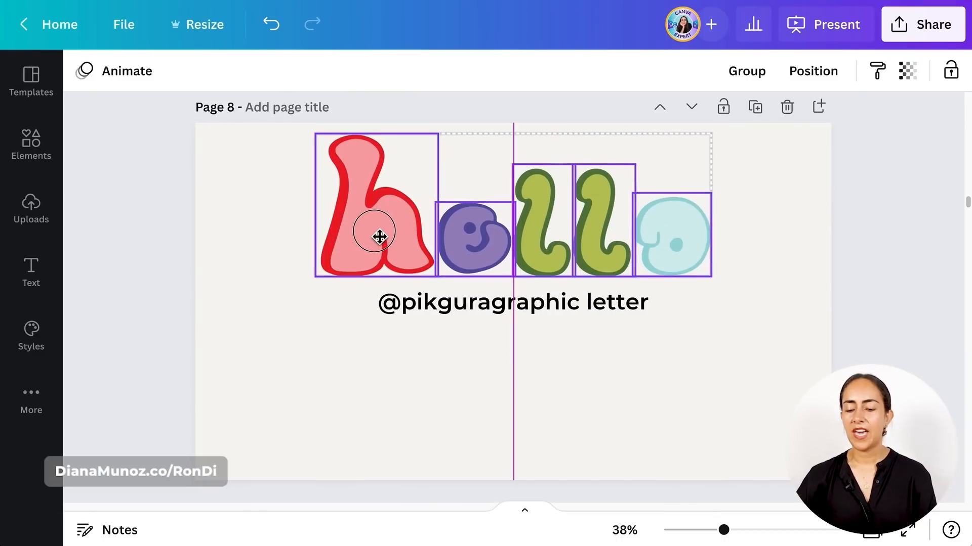
click(748, 257)
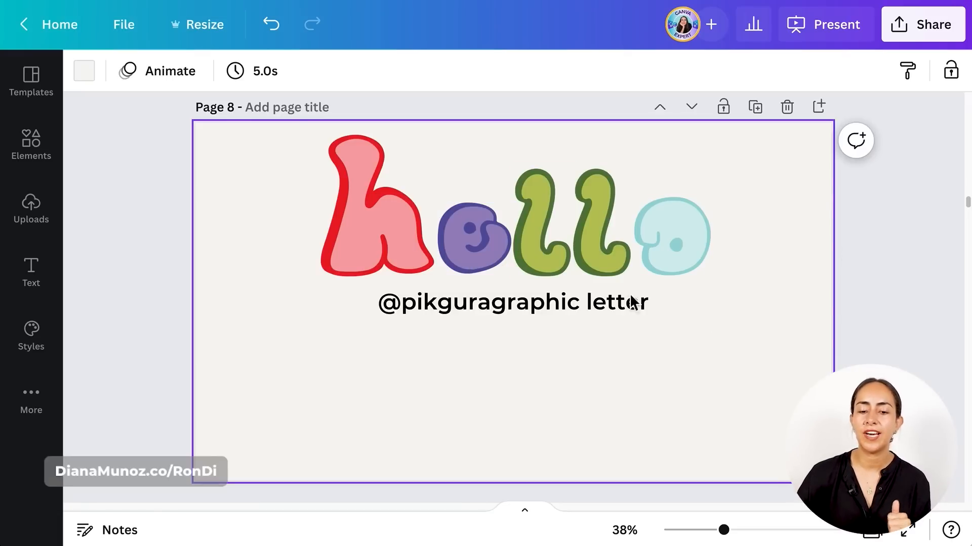
- Copy the style of the red and pink h onto the e, both l's and the o
click(365, 234)
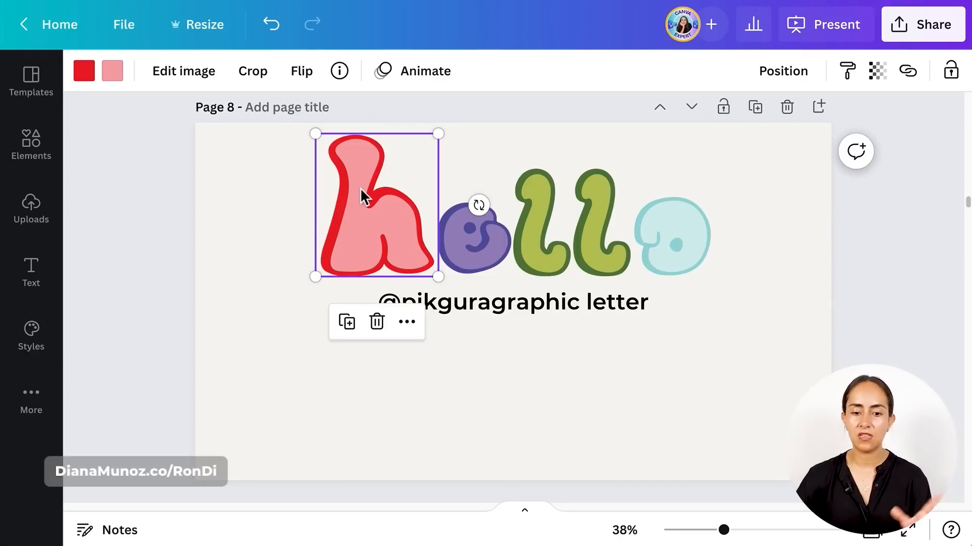
click(856, 81)
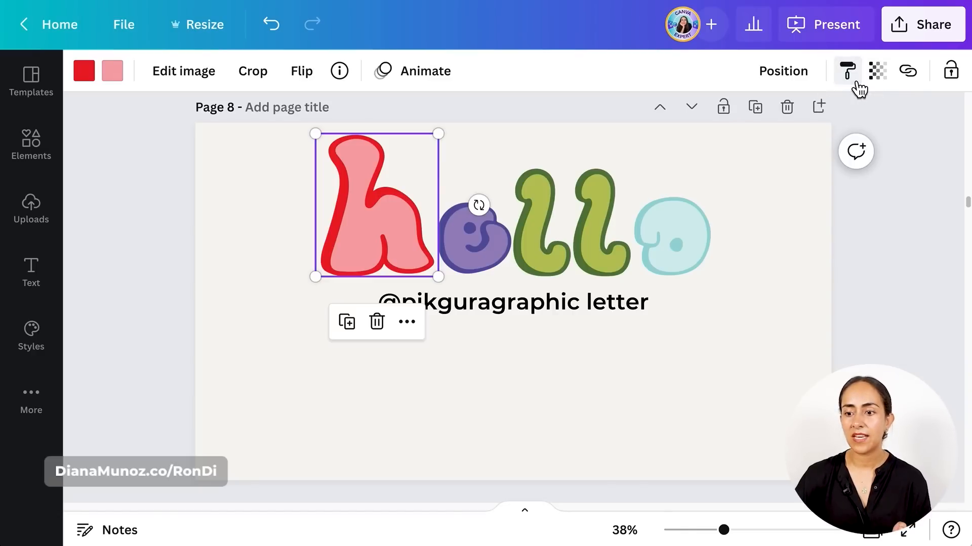
drag(766, 187, 497, 253)
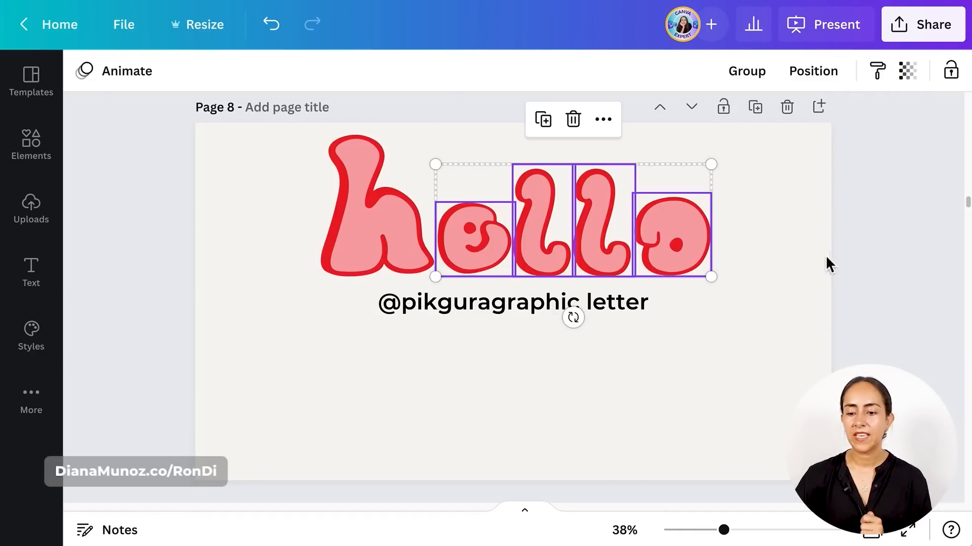
click(771, 252)
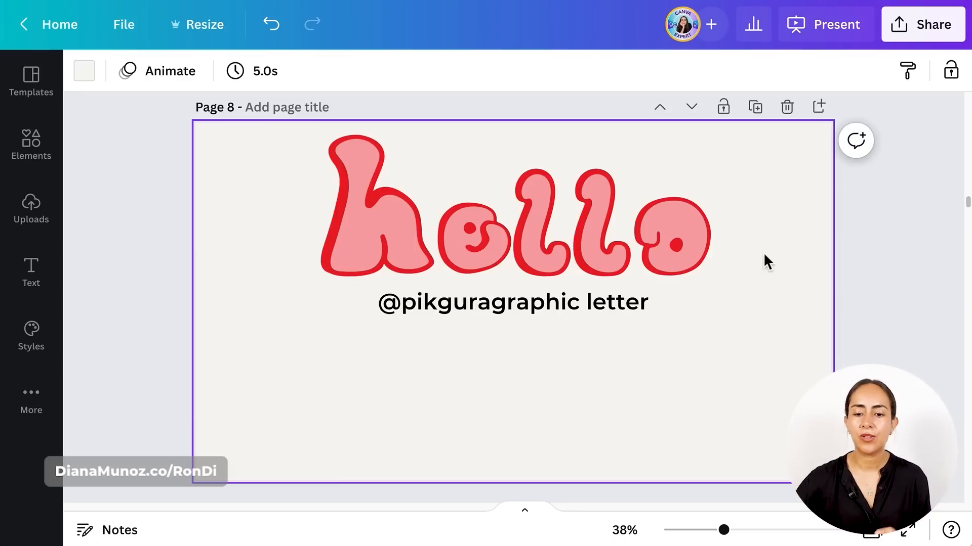
- Recolour the h with a bright blue outline and a pale periwinkle fill from Color Pack 1 Dominant Pink
click(355, 233)
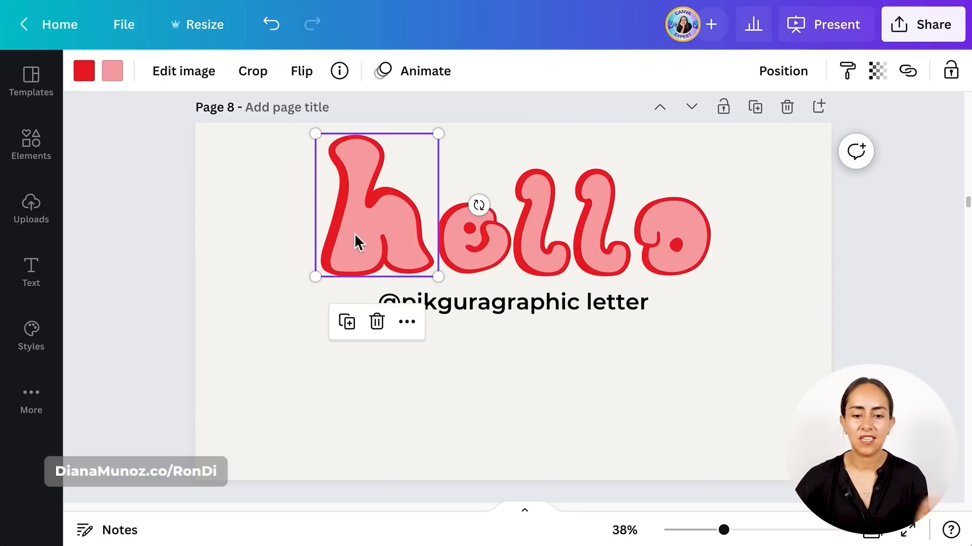
click(86, 76)
scroll(195, 347, down, 2)
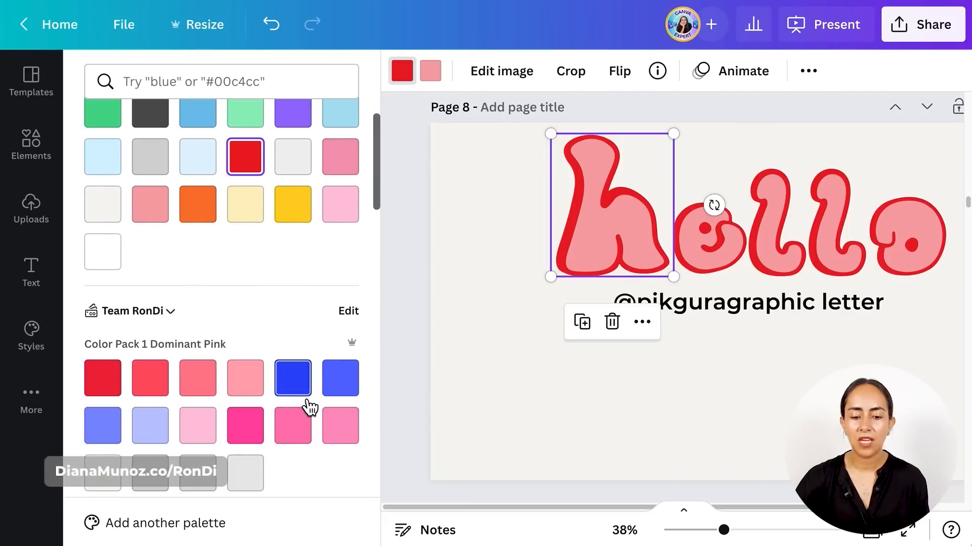
click(299, 387)
click(432, 81)
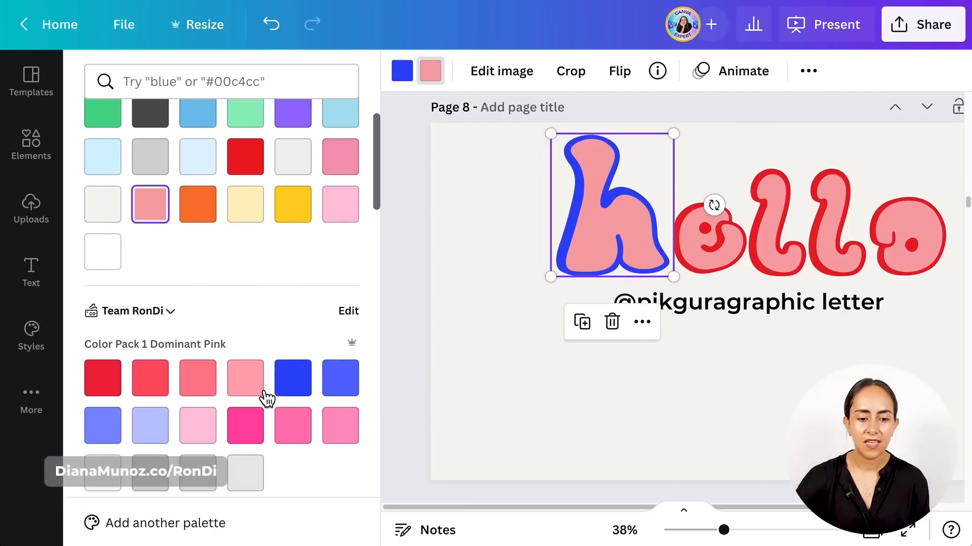
click(167, 434)
click(571, 436)
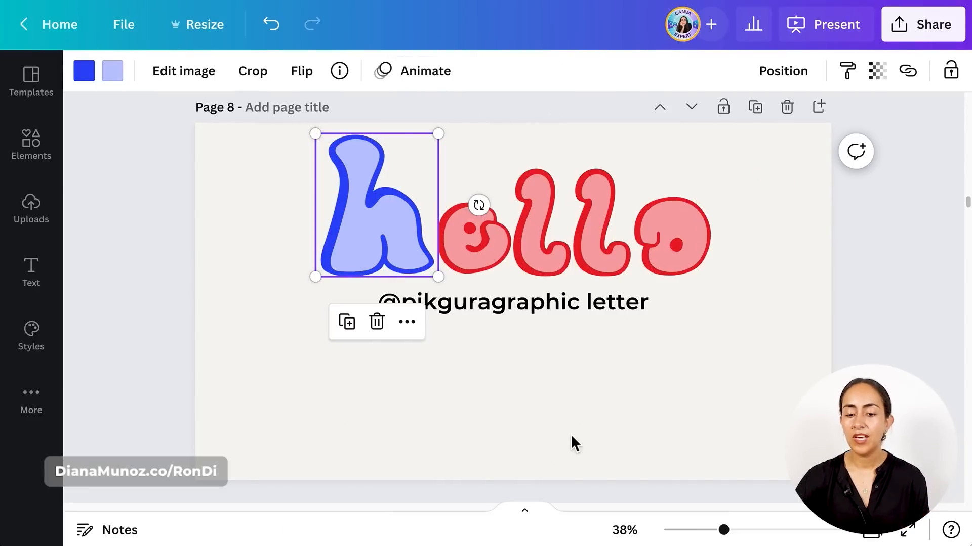
- Copy the blue style of the h onto the other four letters of hello
click(852, 76)
drag(732, 222, 479, 223)
click(775, 270)
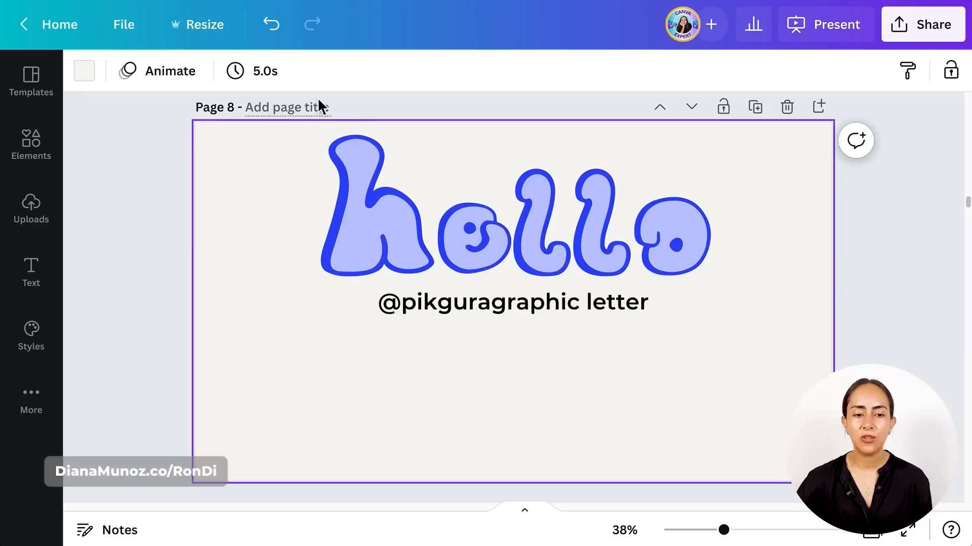
- Show rulers and guides, and place horizontal guides at 465 under the letters and along the top of the e
click(150, 35)
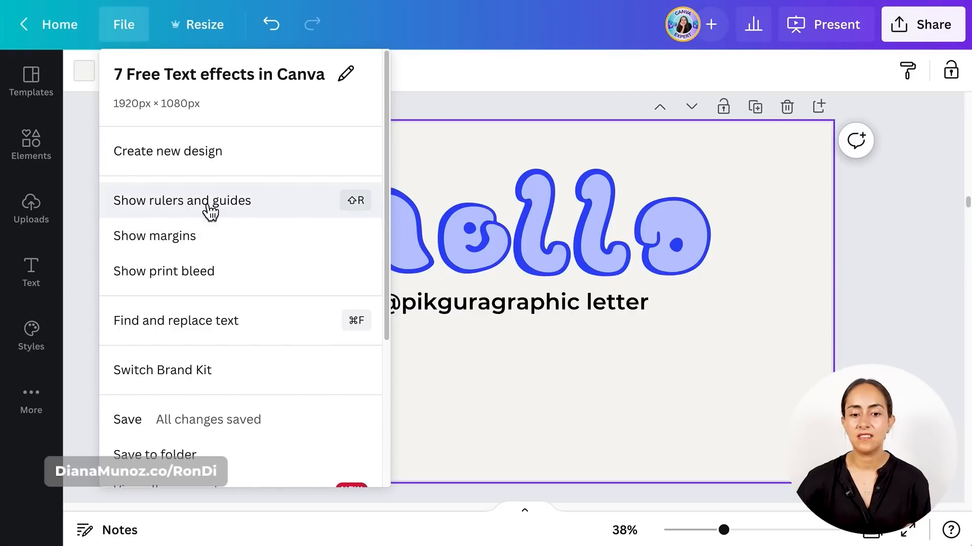
click(292, 208)
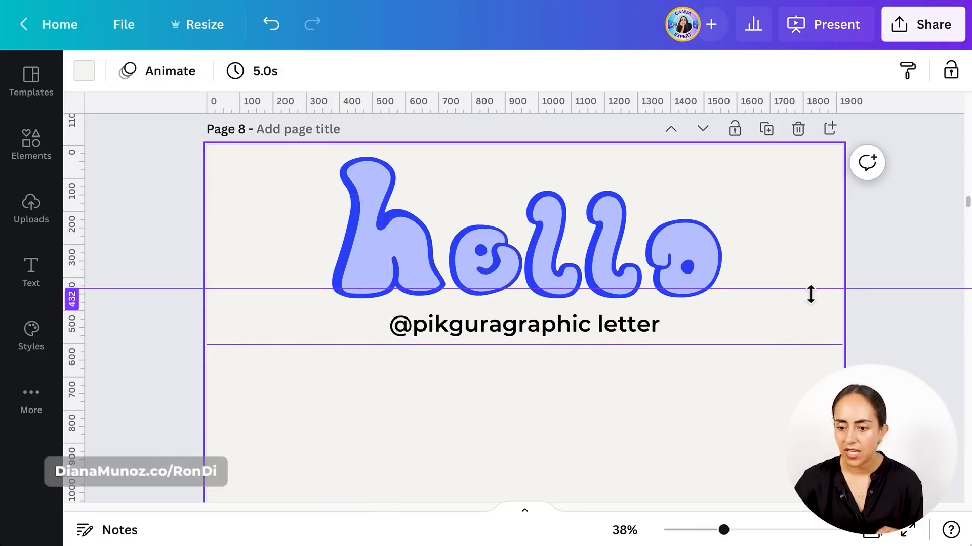
drag(804, 288, 804, 298)
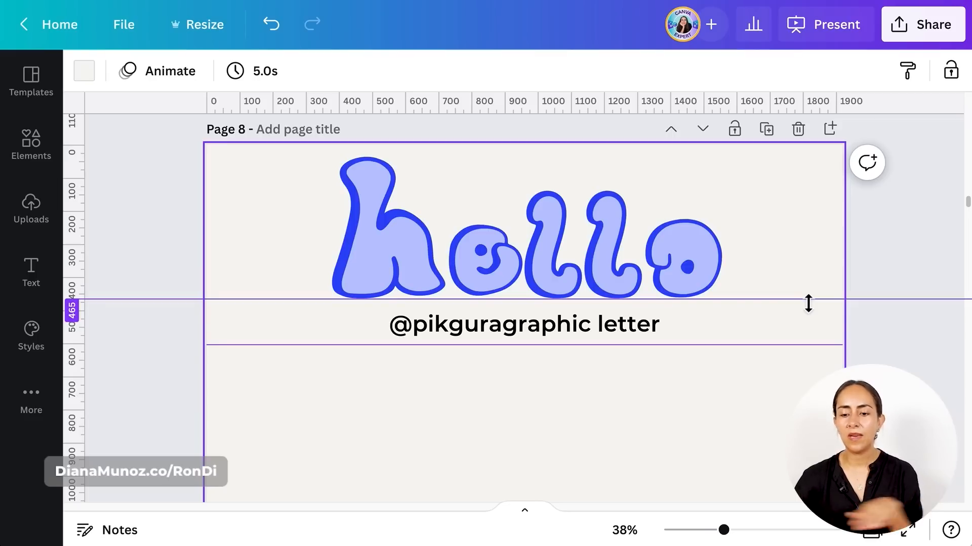
click(728, 345)
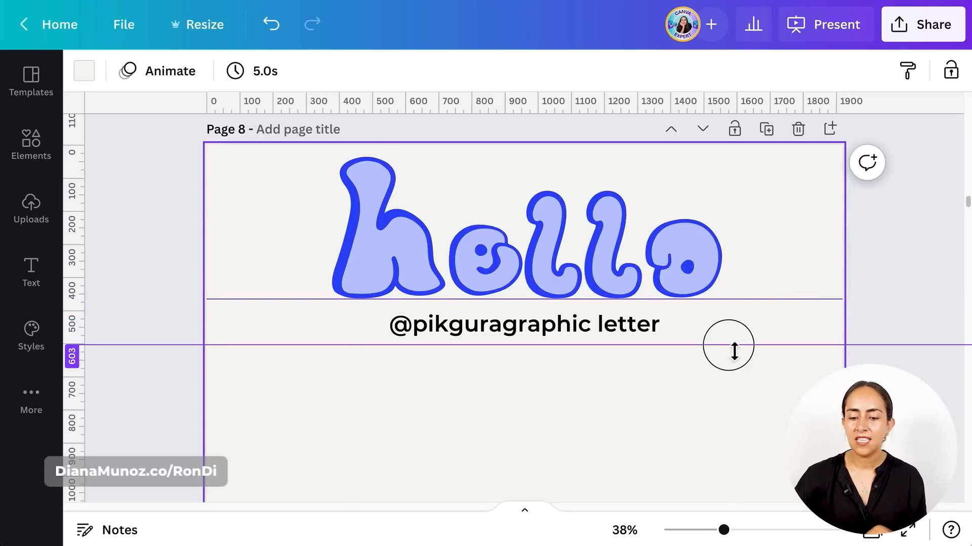
drag(734, 350, 714, 226)
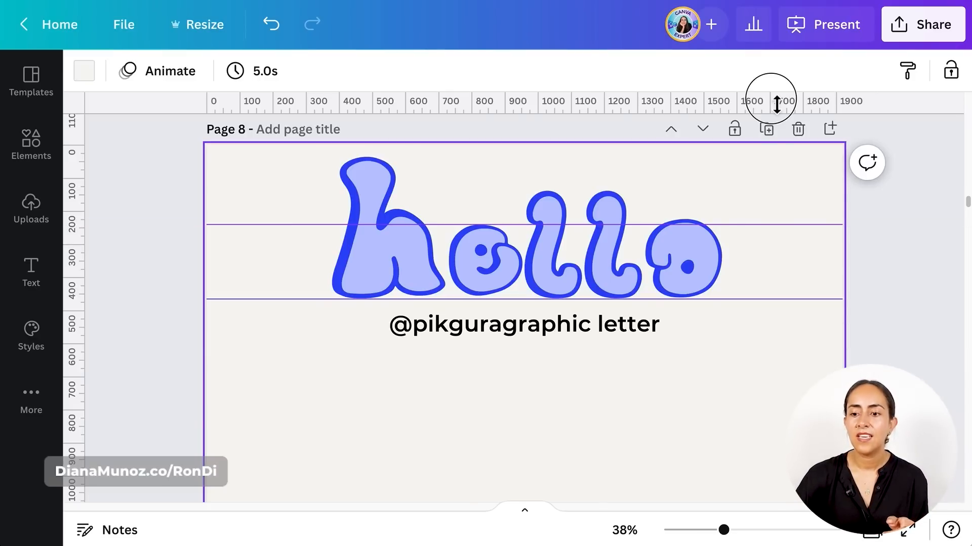
drag(770, 102, 786, 114)
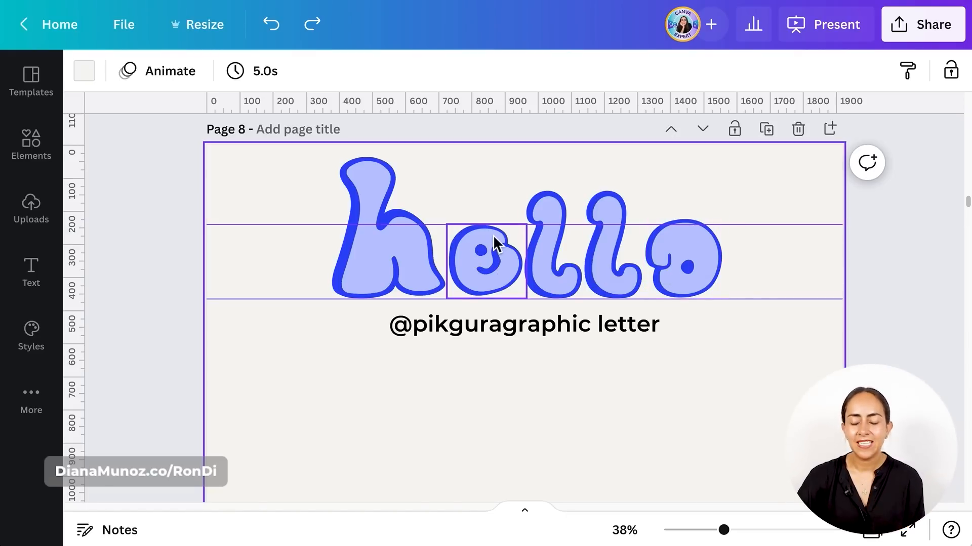
- Shrink the o to fit between the two guides like the e, and hide the rulers and guides
click(695, 269)
mouse_move(722, 215)
mouse_down()
mouse_move(716, 221)
mouse_move(727, 222)
mouse_up()
click(808, 207)
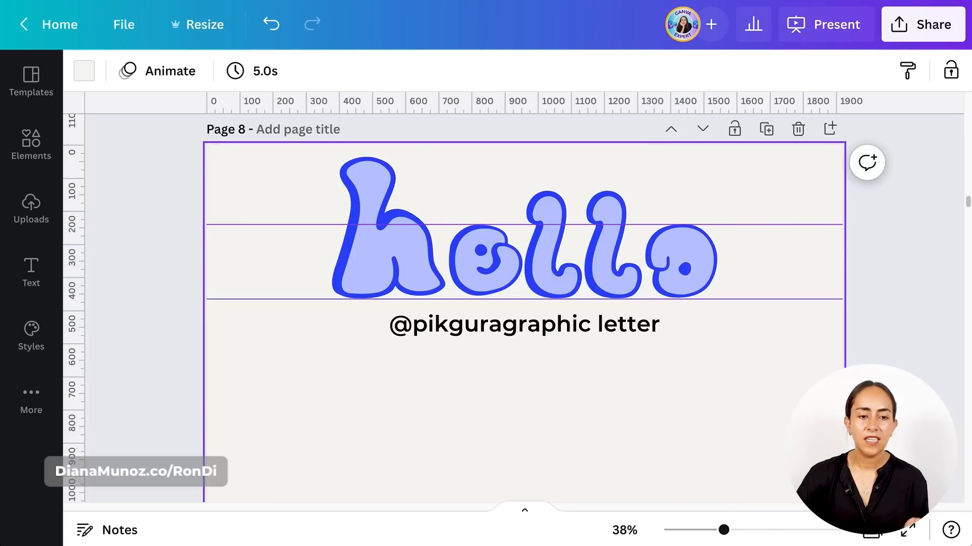
click(131, 41)
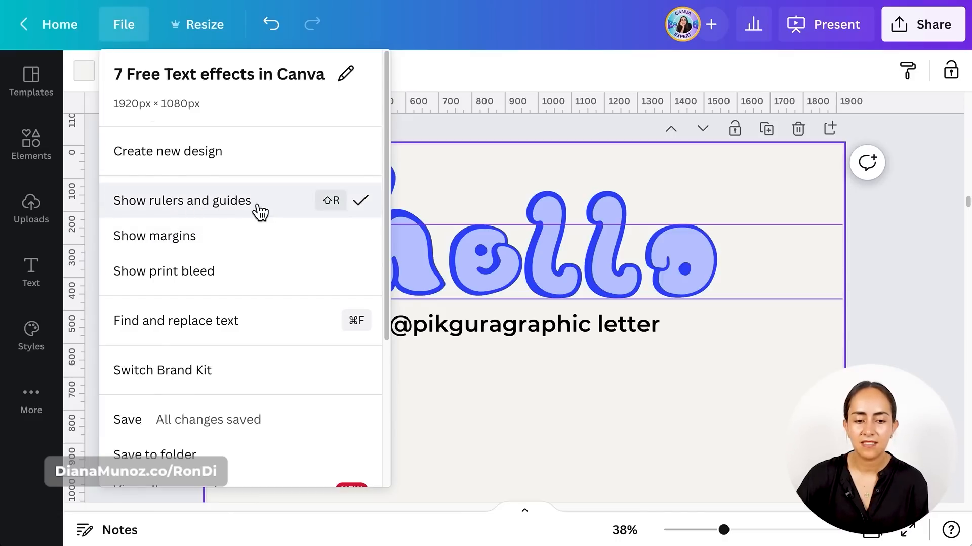
click(220, 216)
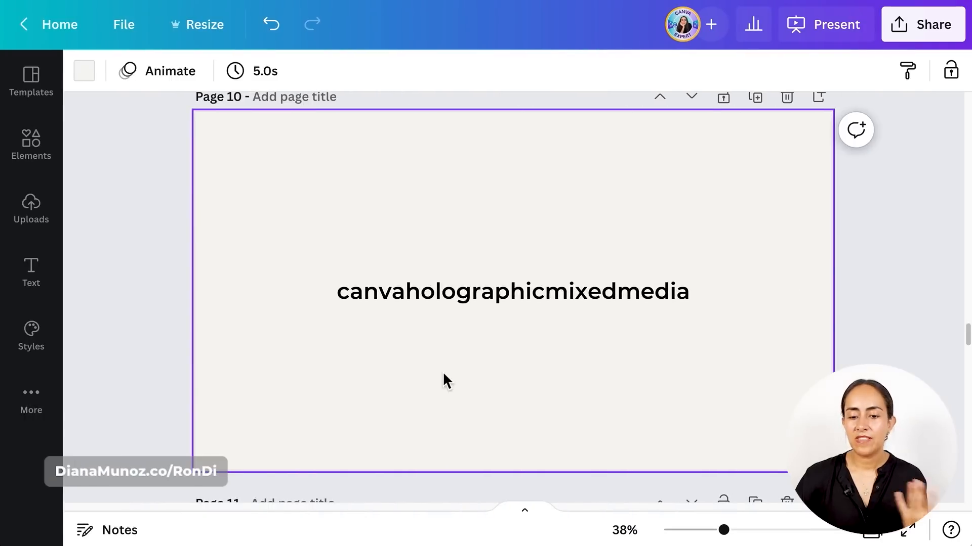
- Search the graphics for "canvaholographicmixedmedia" for page 10 and look through the holographic letters and shapes
click(32, 157)
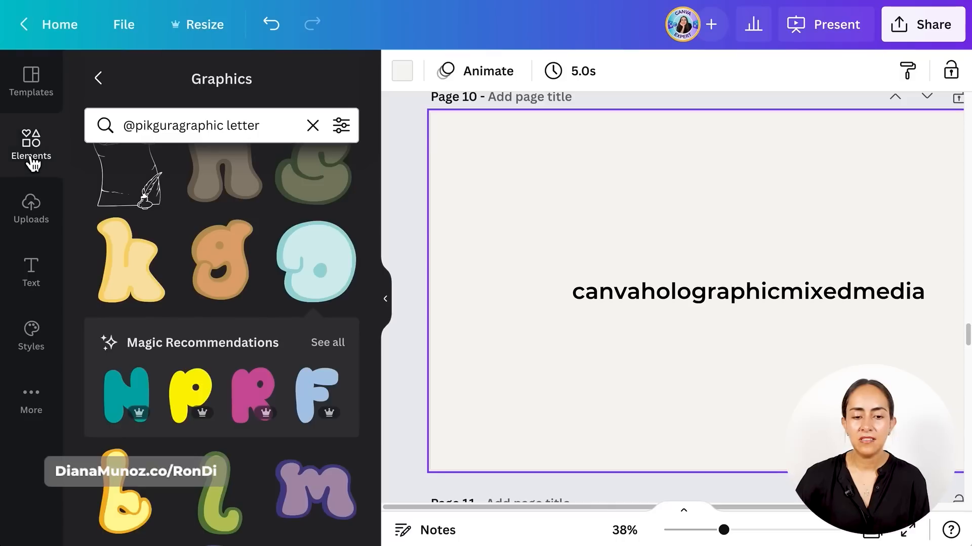
click(311, 126)
text(canvaholographicmixedmedia)
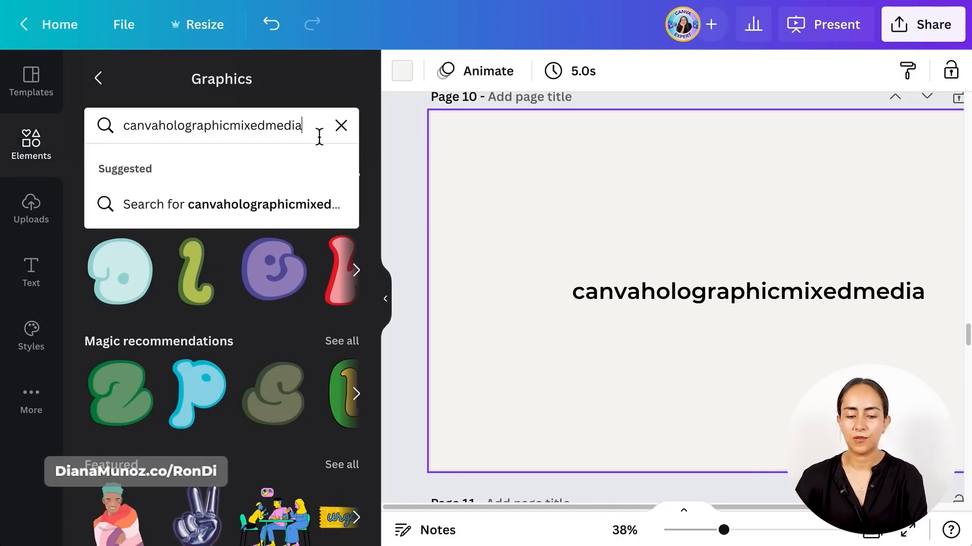
key(Return)
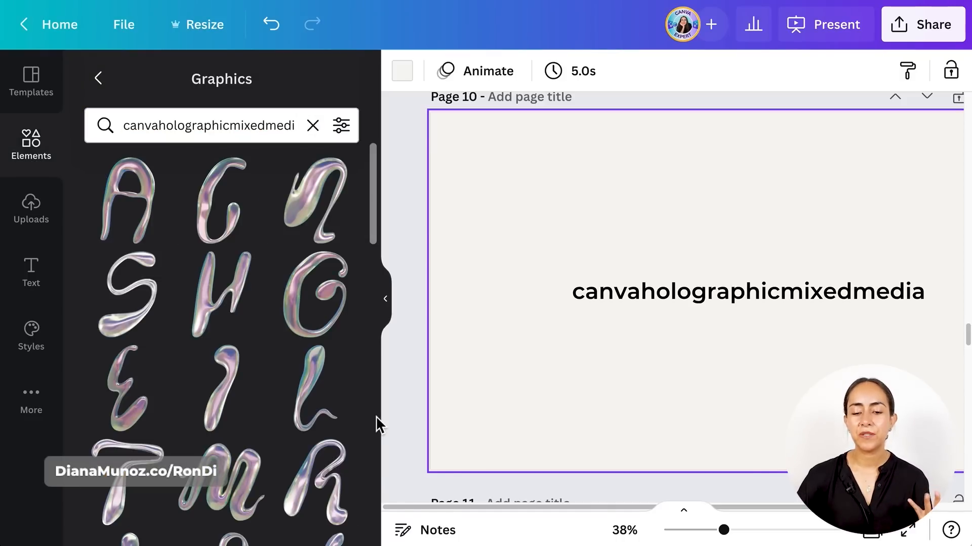
scroll(376, 415, down, 5)
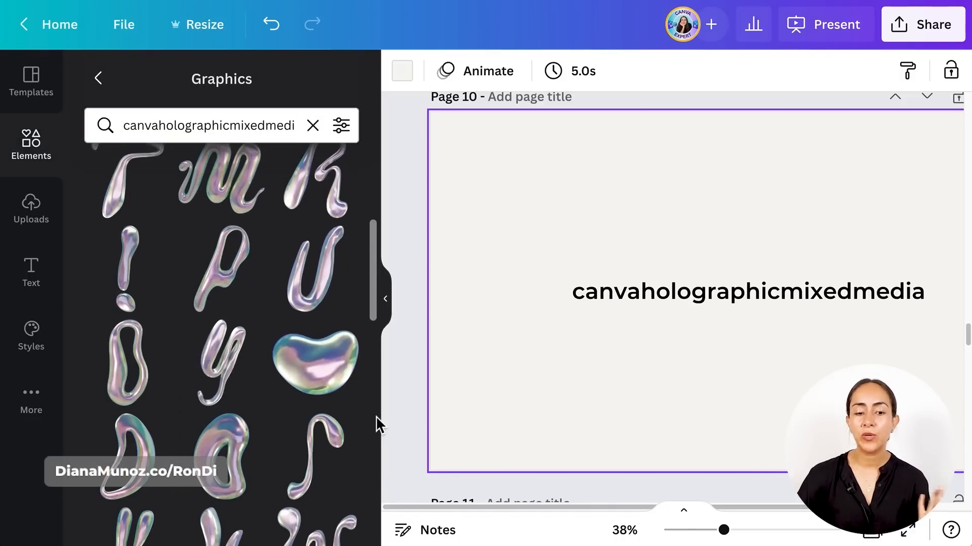
scroll(167, 296, down, 3)
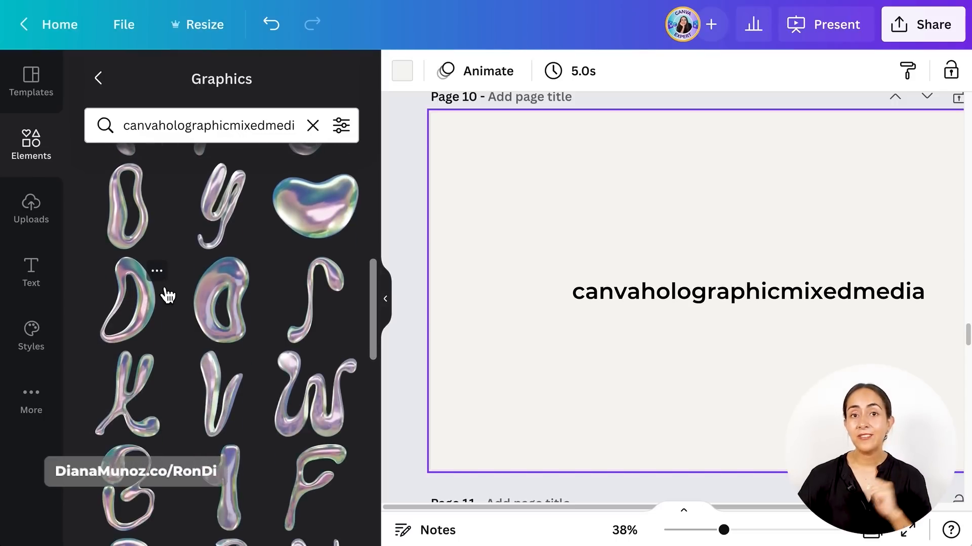
- Add the heart-like holographic blob and the recommended triangular blob to page 10, placing them in its lower-right and upper-left corners
click(332, 224)
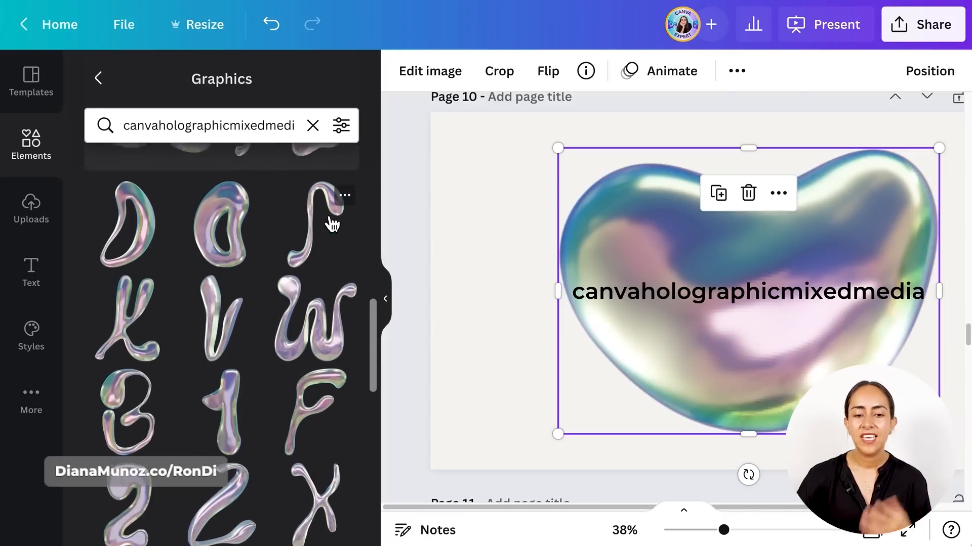
click(327, 246)
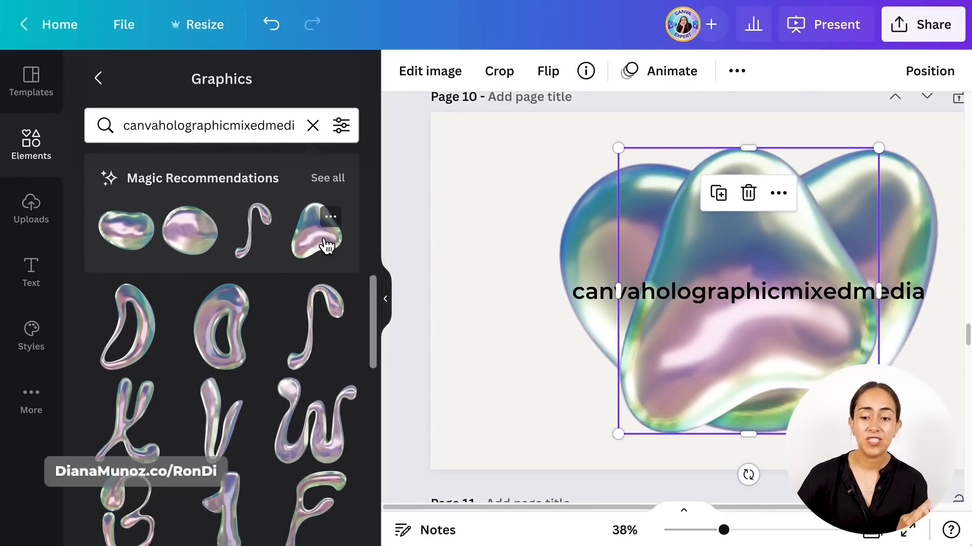
drag(715, 362, 466, 260)
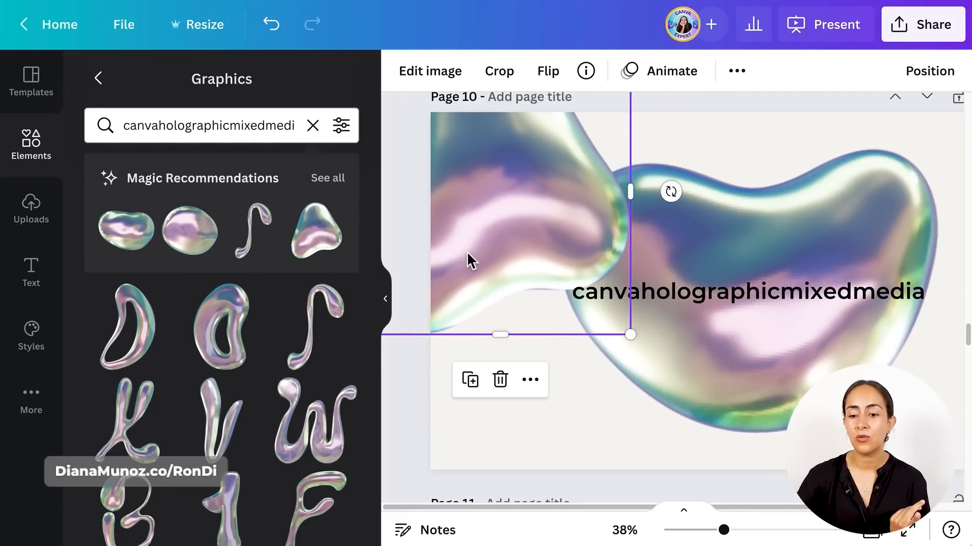
drag(712, 232, 834, 368)
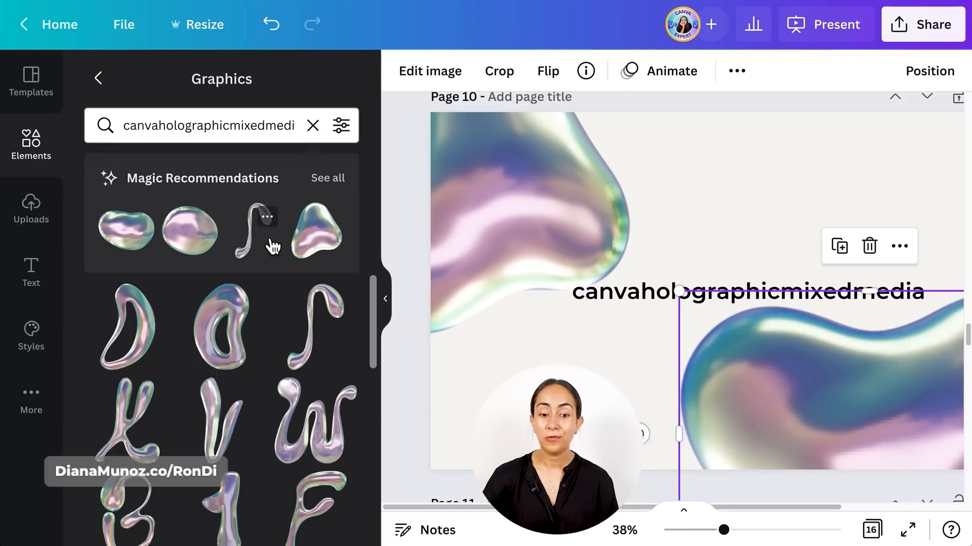
scroll(271, 243, down, 4)
scroll(271, 245, down, 4)
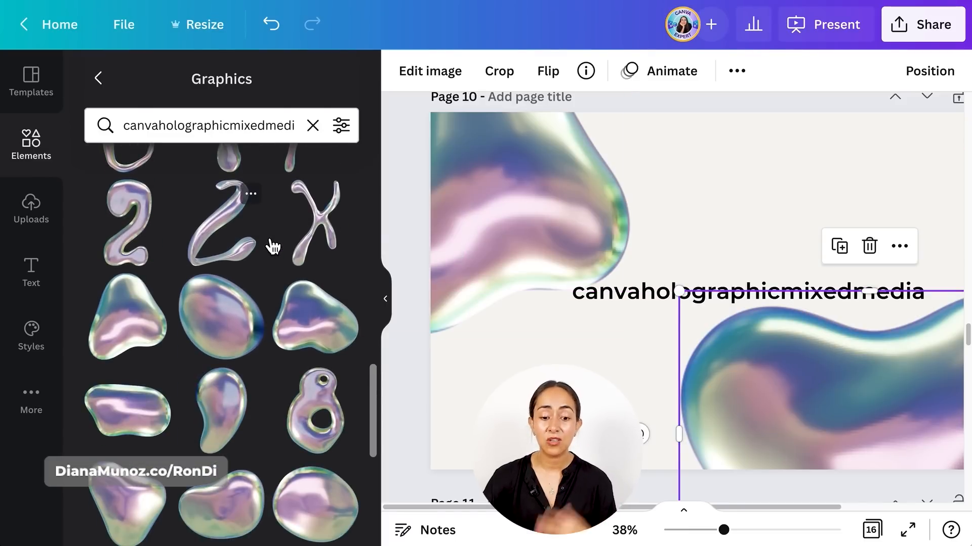
scroll(271, 245, down, 3)
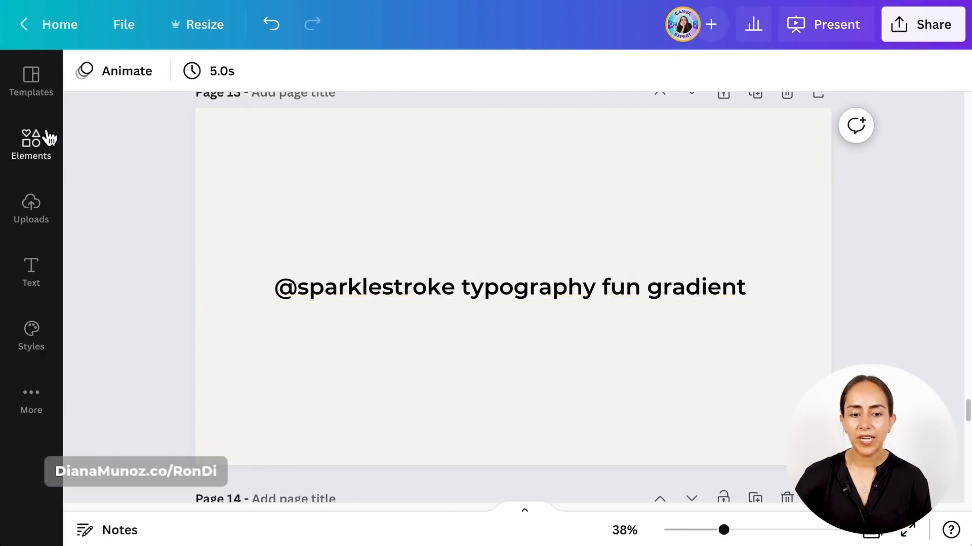
click(49, 138)
click(165, 134)
text(@sparklestroke typography fun gradient)
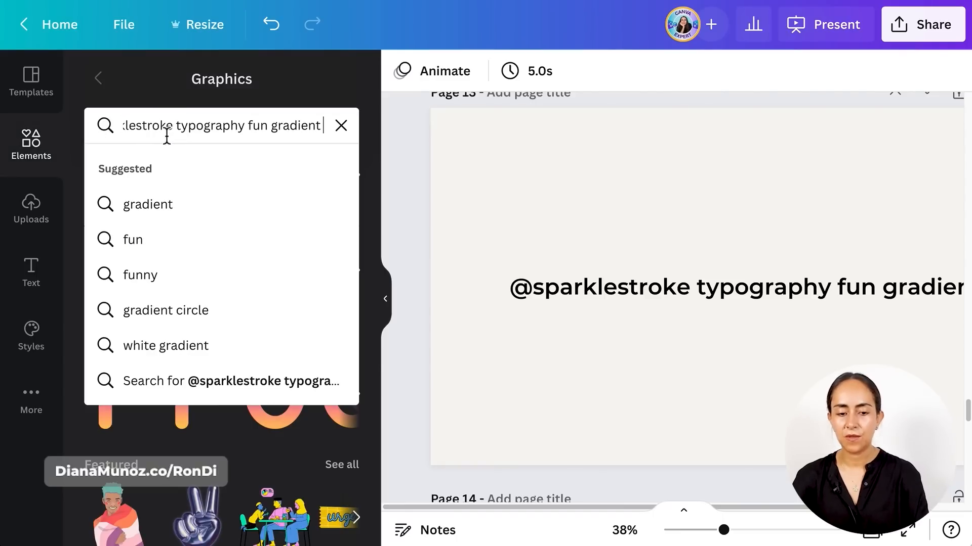
key(Return)
scroll(360, 408, down, 4)
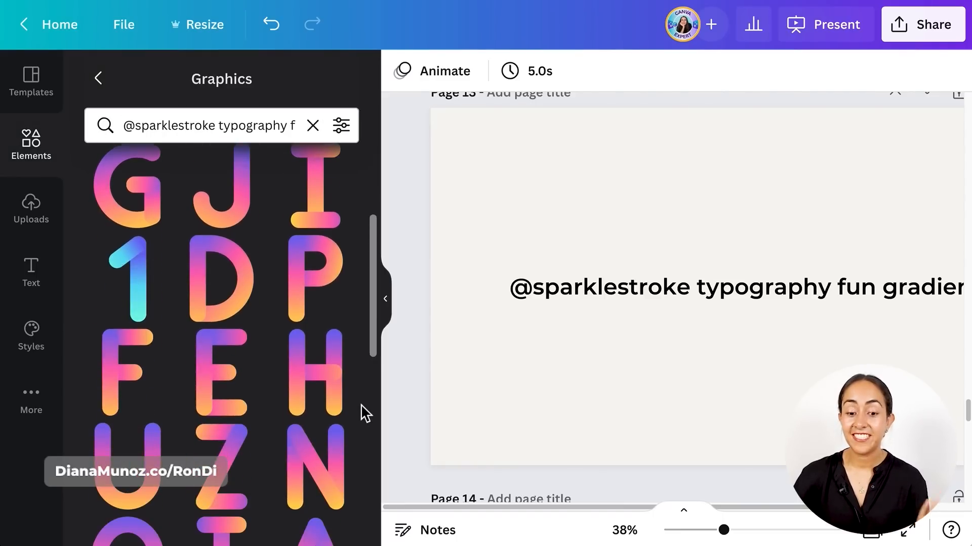
scroll(360, 412, down, 4)
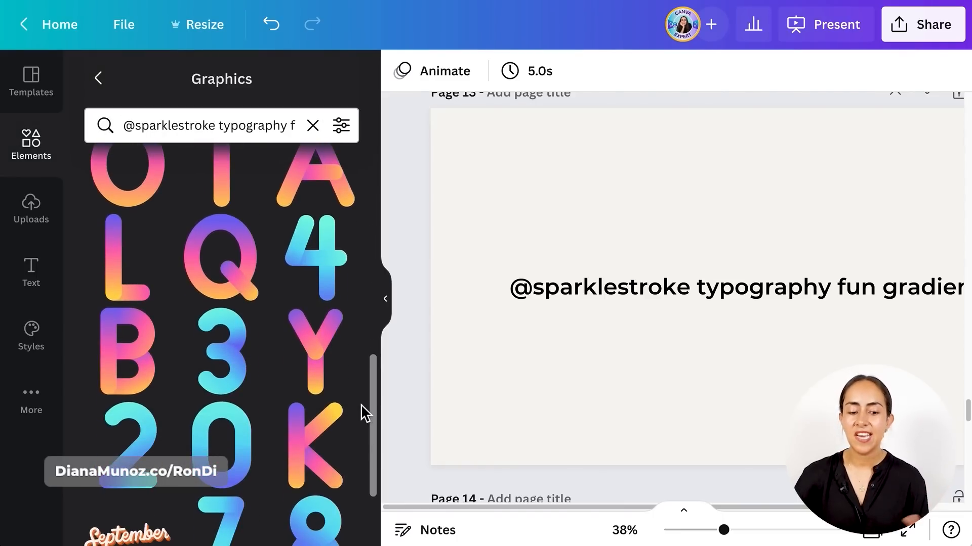
scroll(360, 405, up, 10)
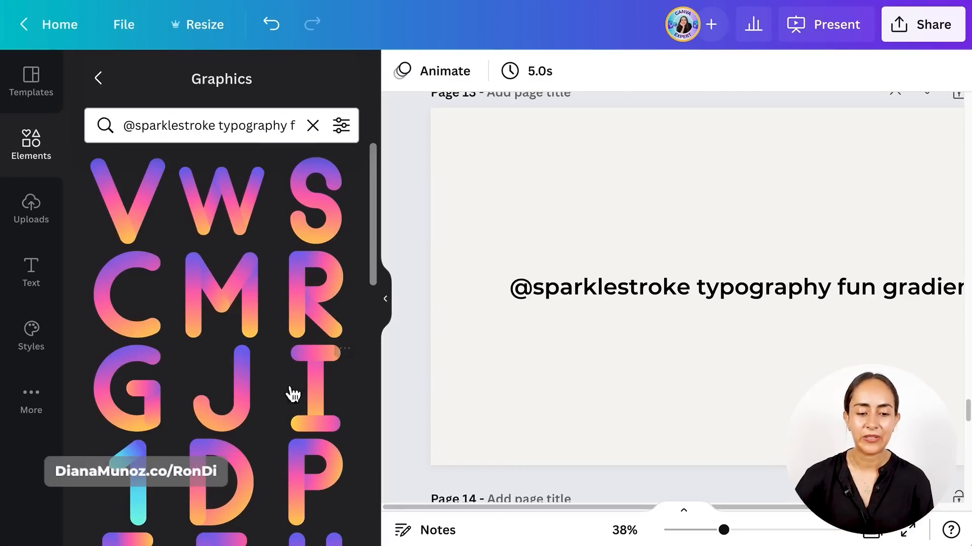
- Add the gradient letter M to page 13 and place it above the keyword text
click(232, 327)
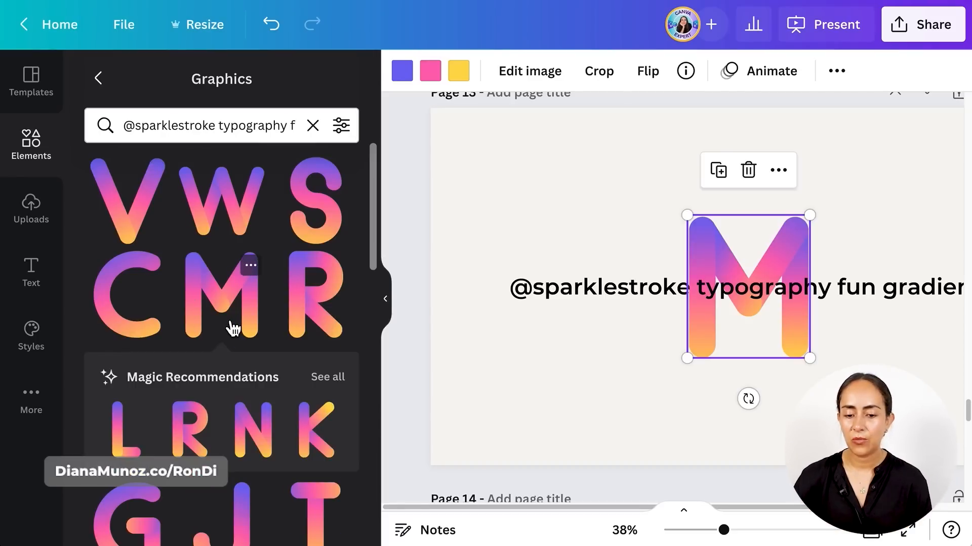
click(396, 306)
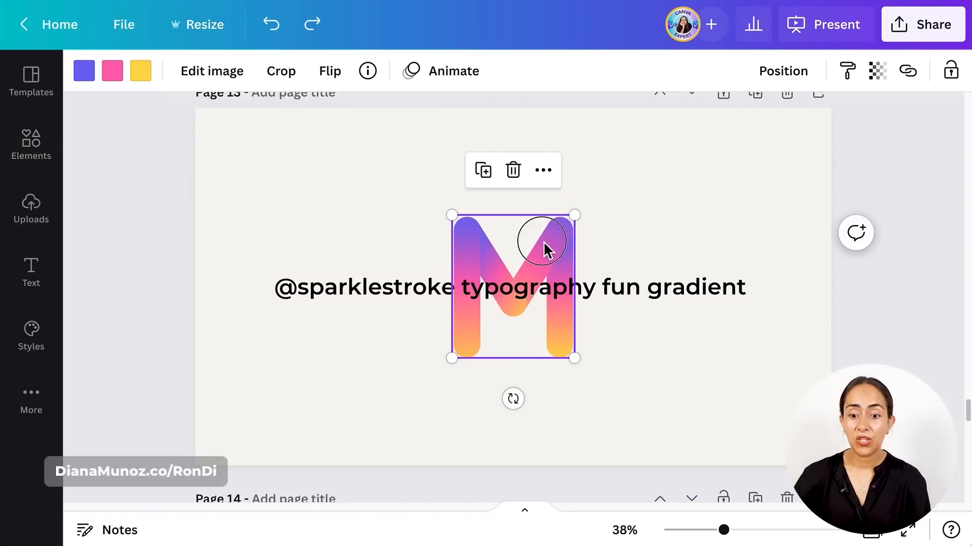
drag(544, 242, 549, 151)
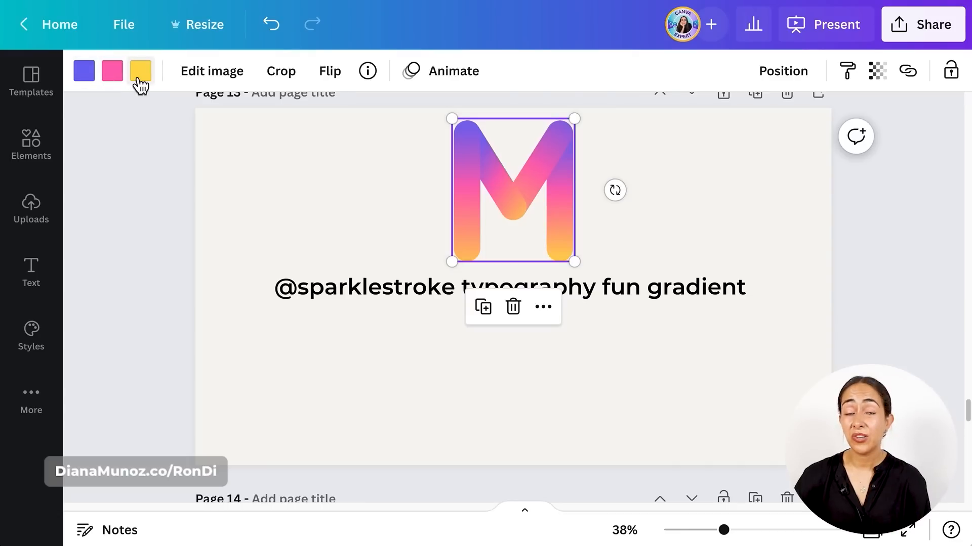
- Recolor the M's purple, pink and yellow to dark, medium and light green, and move it to the page's left side
click(94, 81)
click(258, 184)
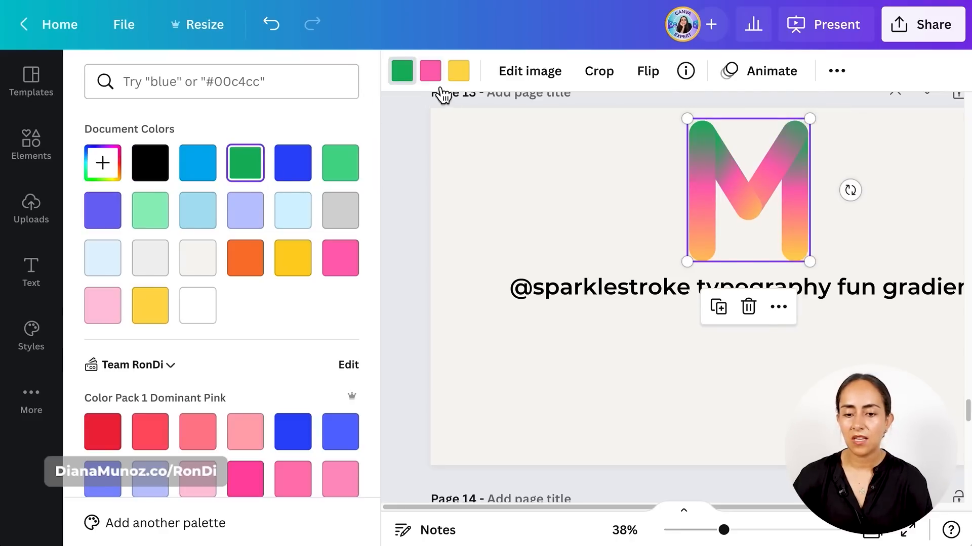
click(431, 72)
click(351, 171)
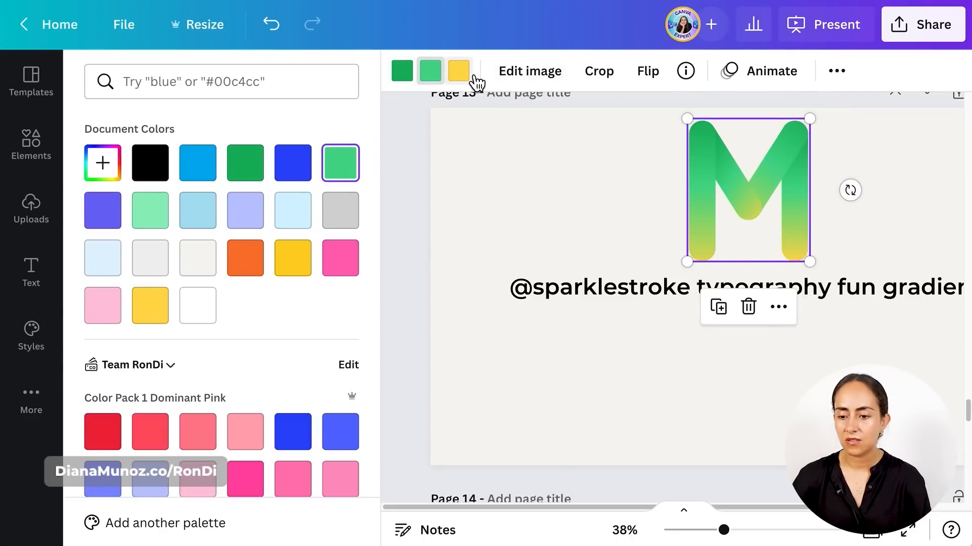
click(458, 71)
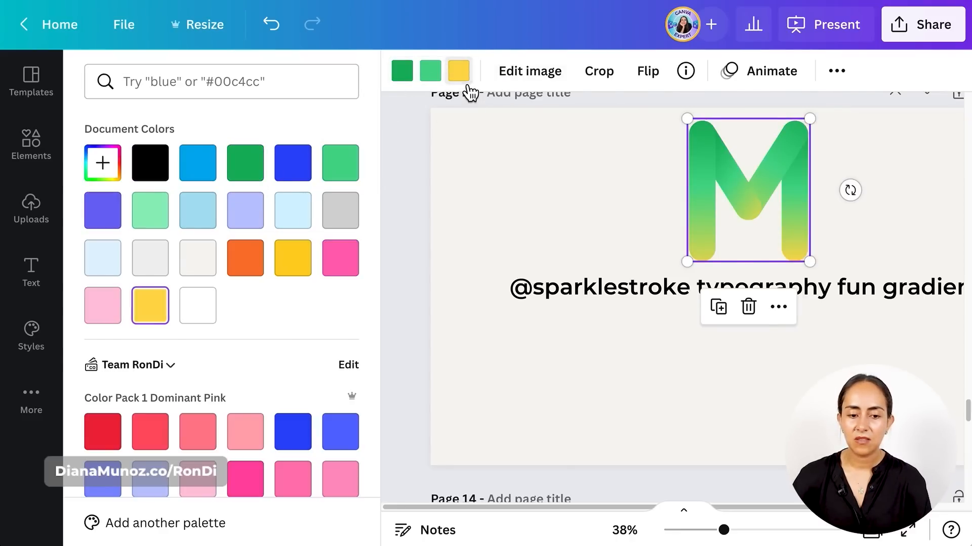
click(150, 210)
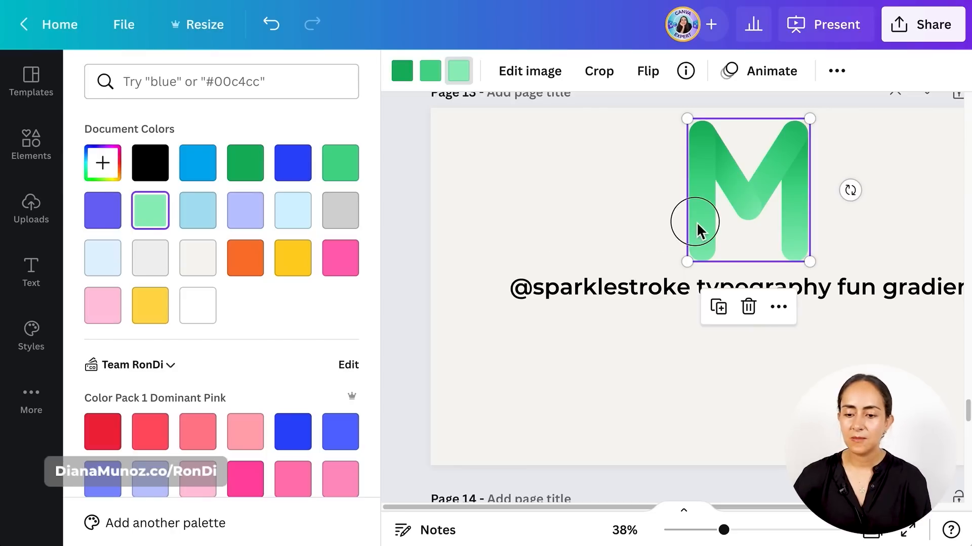
drag(694, 223, 510, 227)
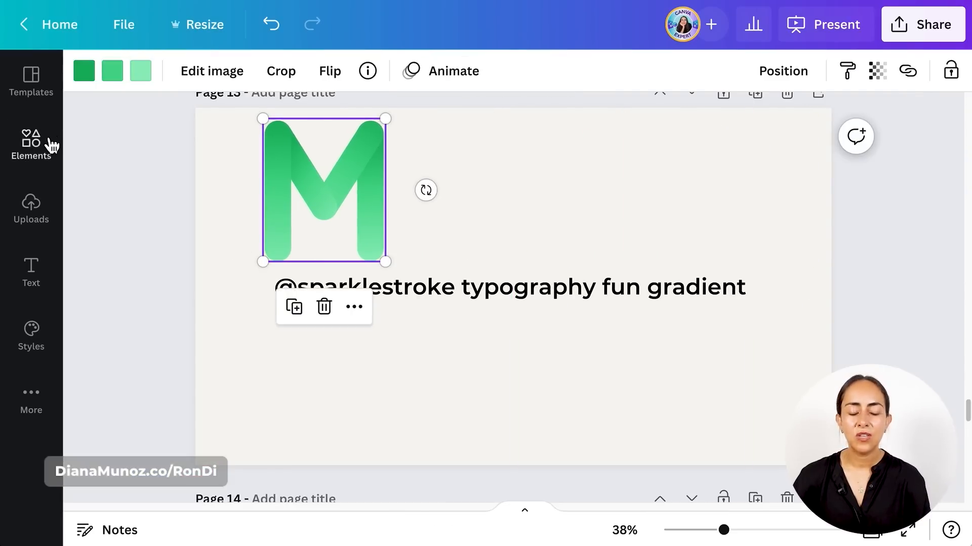
- Add the gradient letters W and S and the recommended R to page 13
click(23, 143)
click(757, 176)
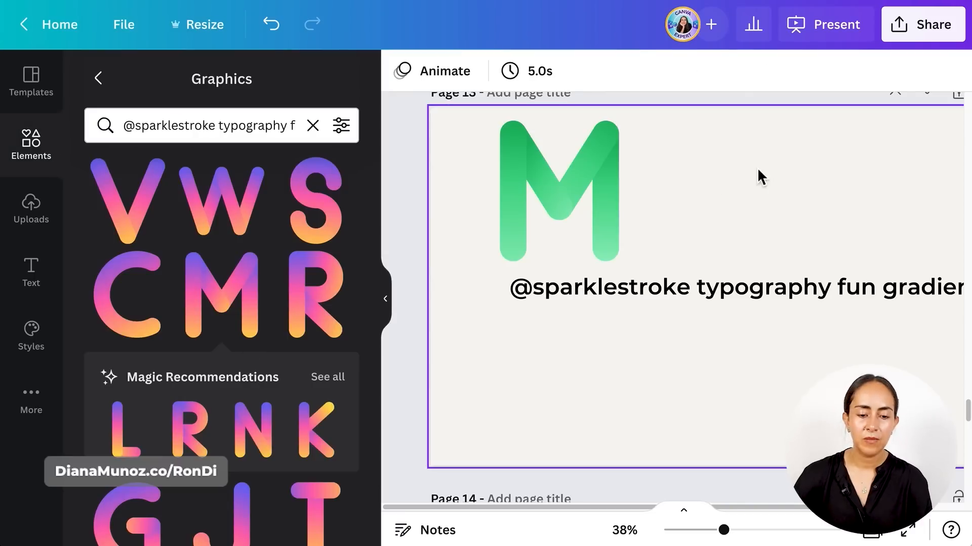
click(253, 201)
click(326, 217)
click(330, 354)
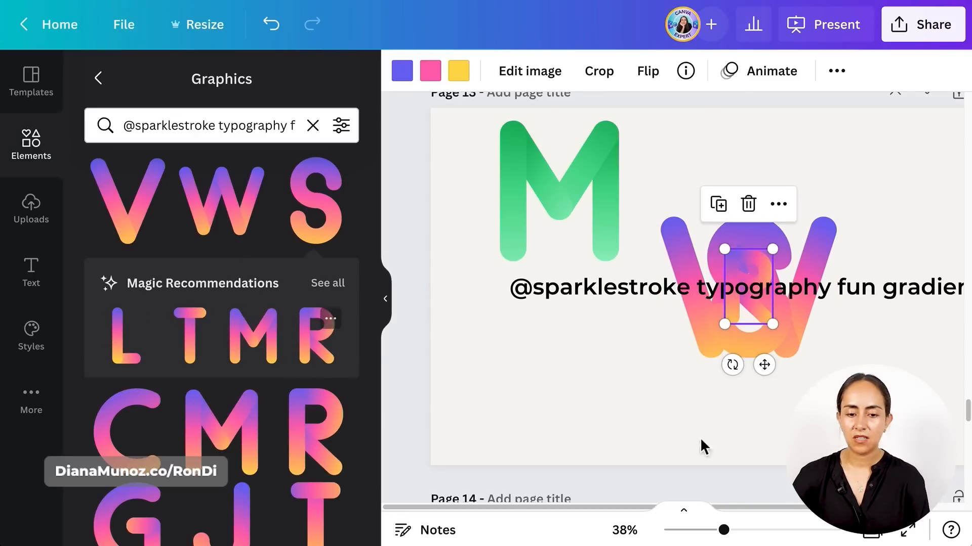
- Shrink the W and S to about the R's height, and space W, S and R in a row beside the M
click(811, 360)
drag(811, 361, 766, 354)
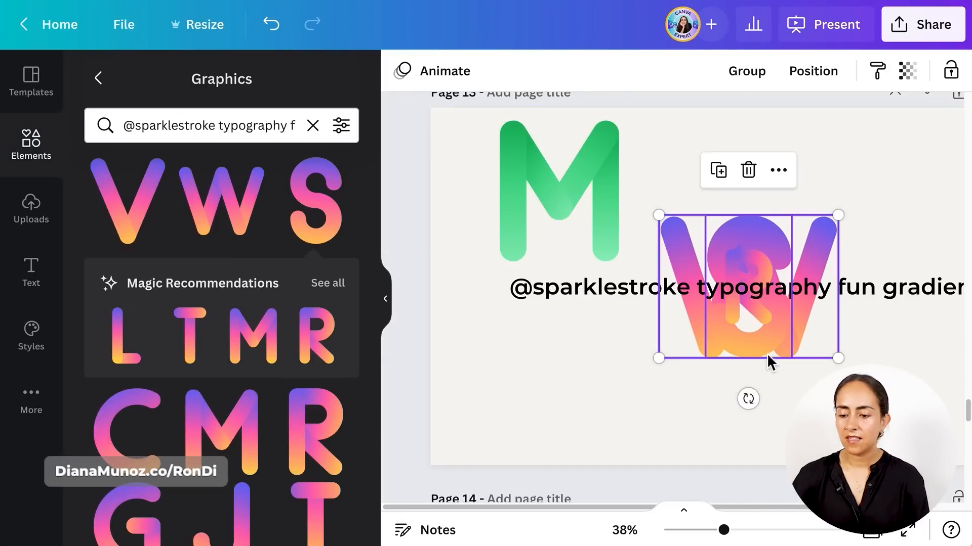
drag(838, 358, 790, 322)
drag(789, 215, 748, 248)
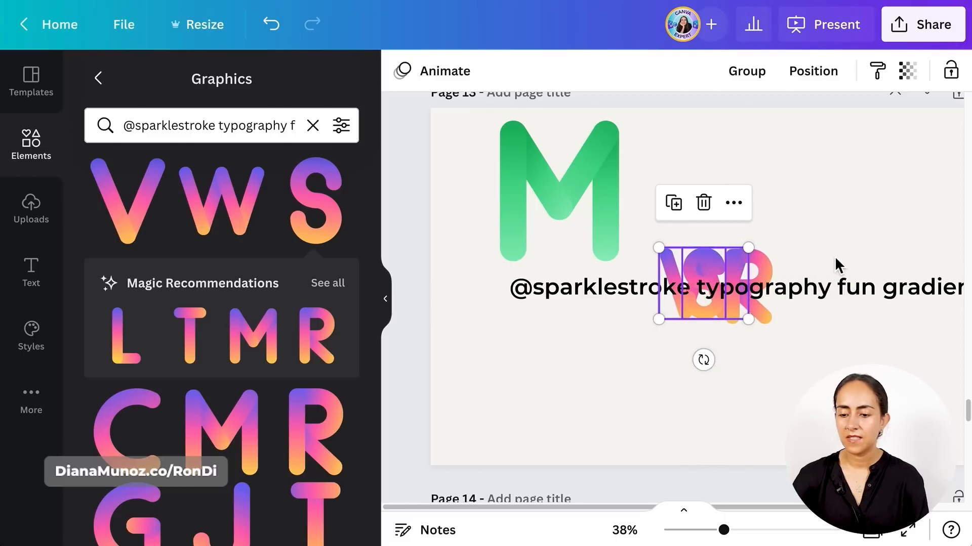
drag(684, 255, 684, 181)
click(792, 215)
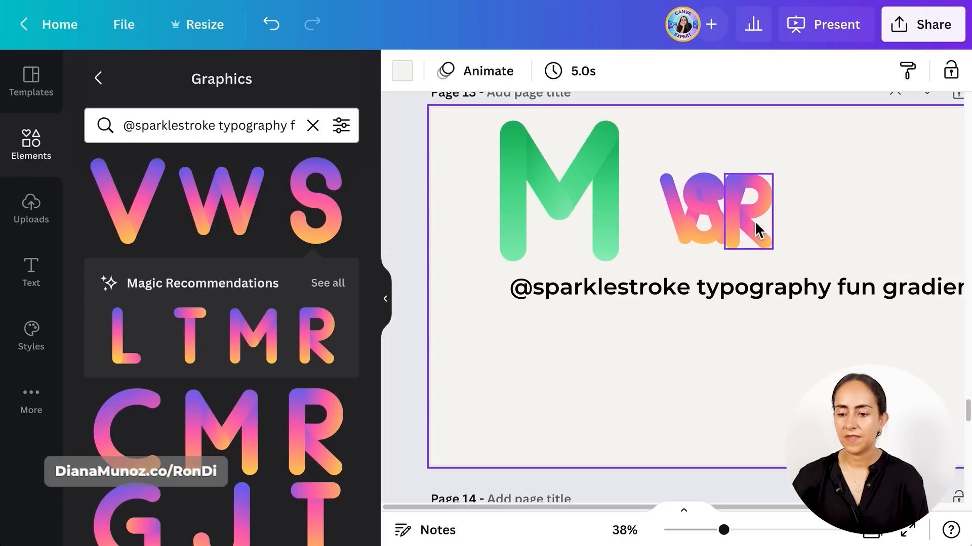
drag(754, 221, 788, 223)
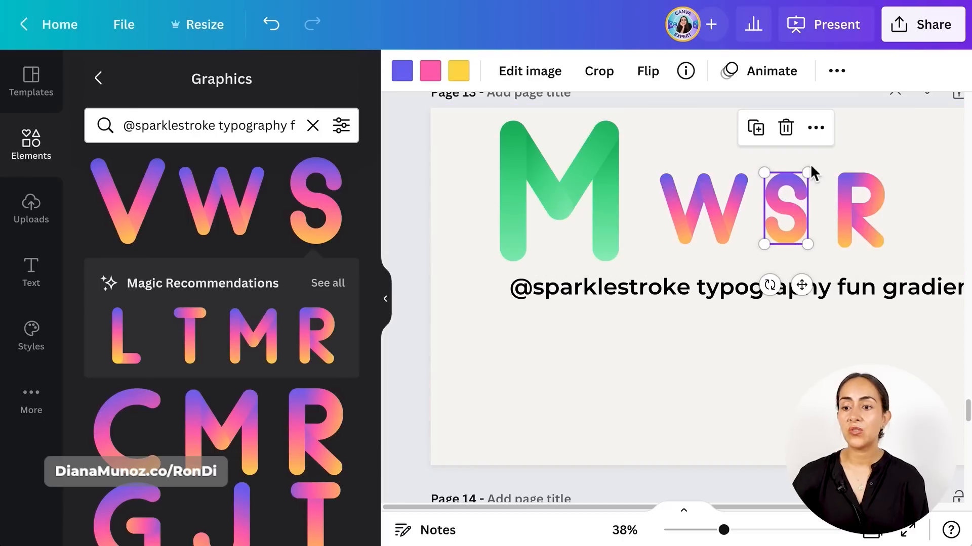
click(890, 121)
- Copy the green M's style onto the W, S and R
click(567, 177)
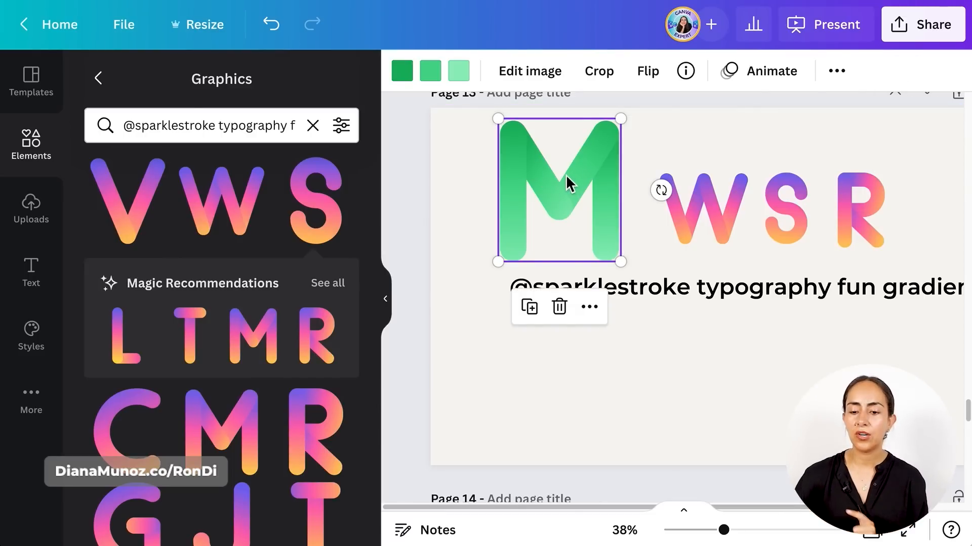
click(836, 74)
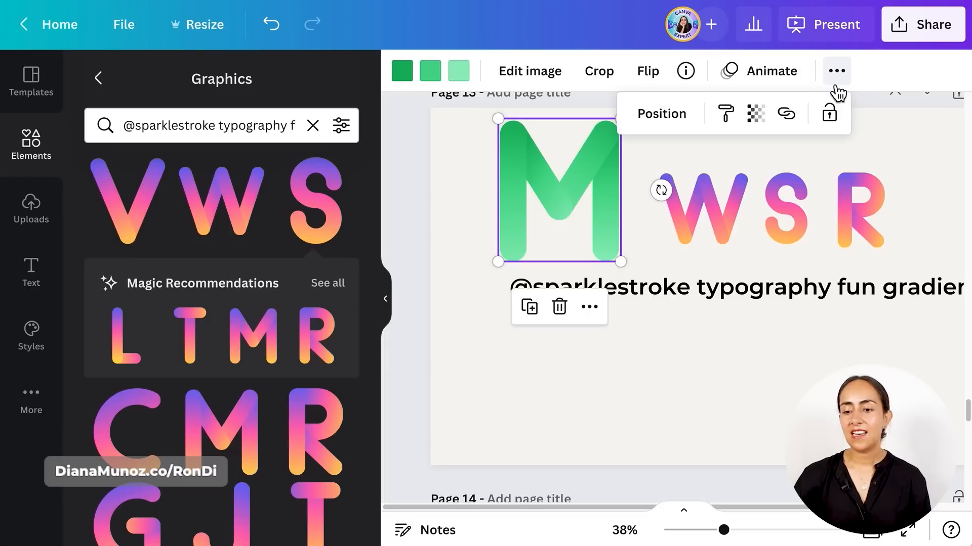
click(742, 113)
drag(926, 151, 698, 202)
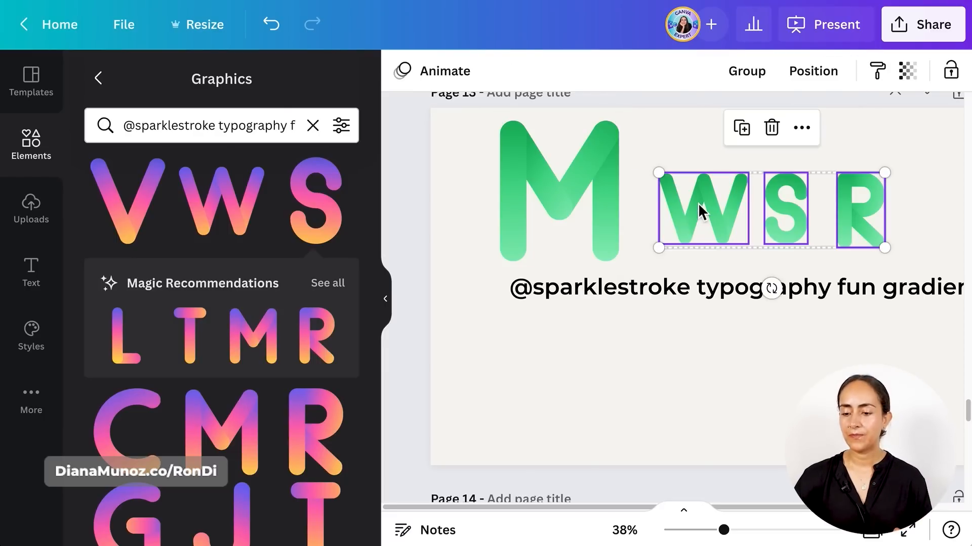
click(898, 141)
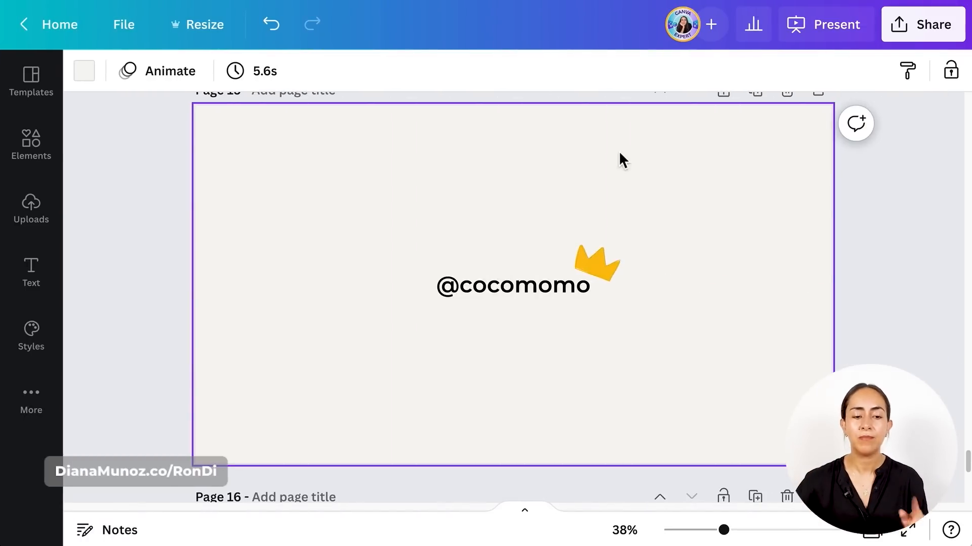
click(45, 147)
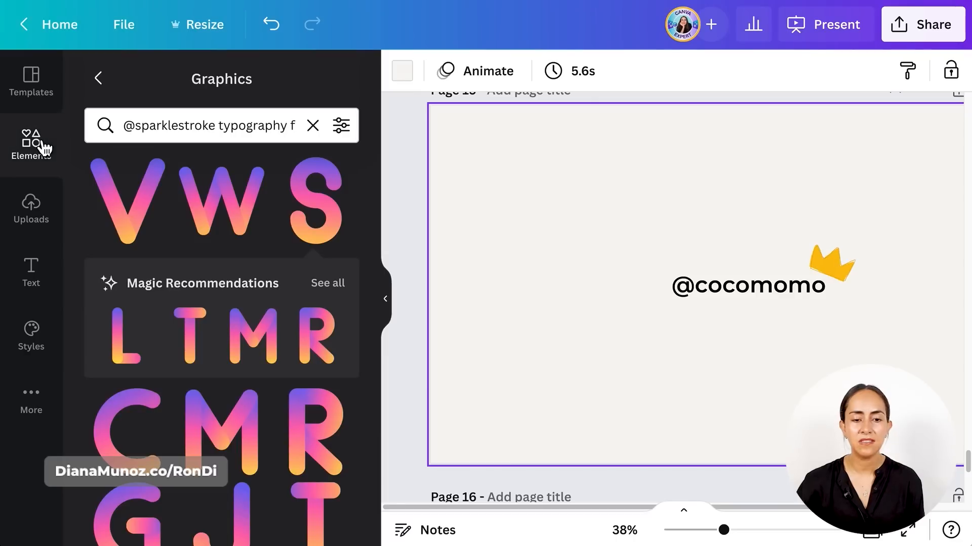
click(310, 127)
text(@cocomomo)
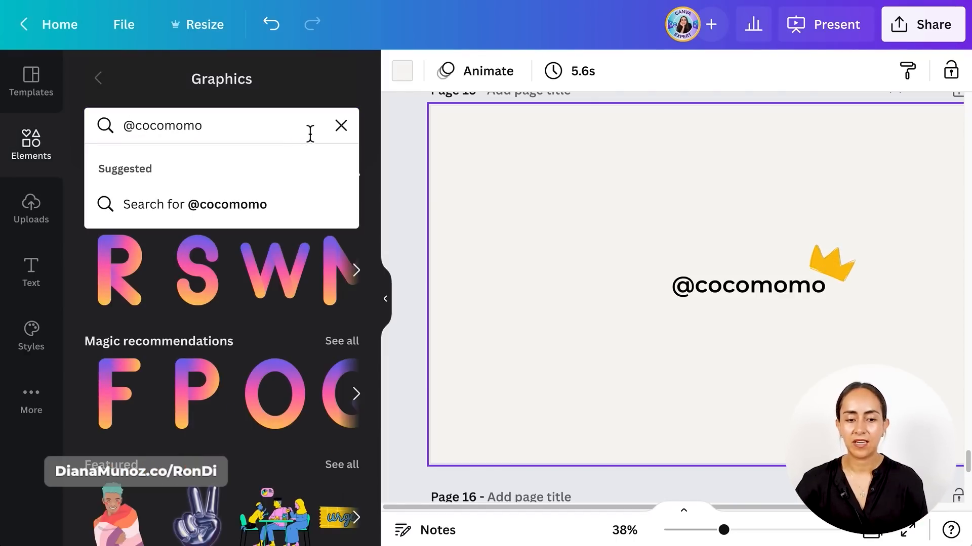
click(259, 220)
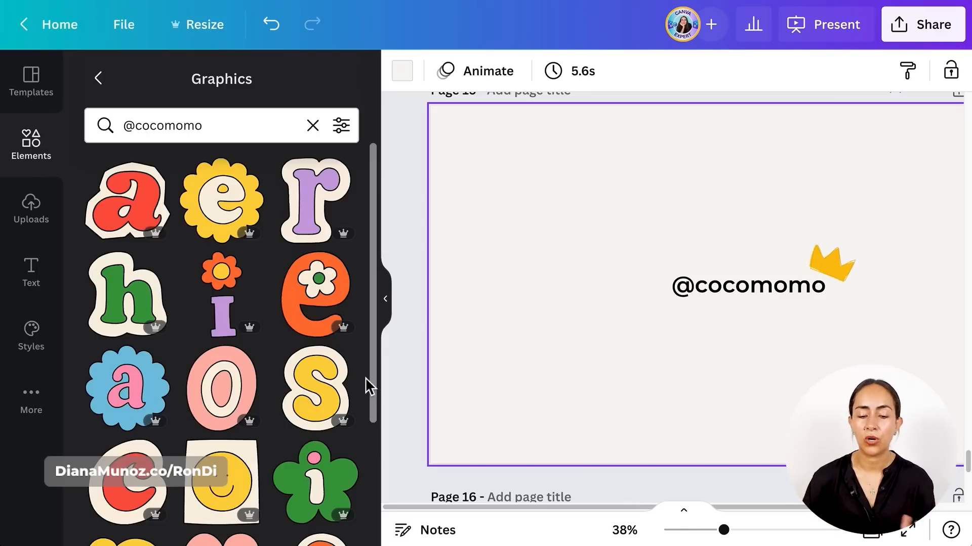
scroll(366, 379, down, 3)
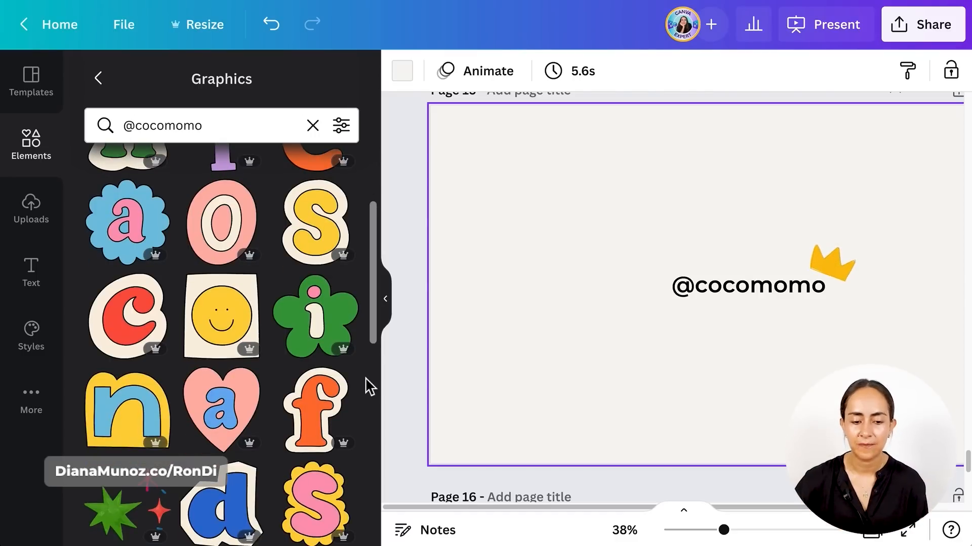
click(135, 322)
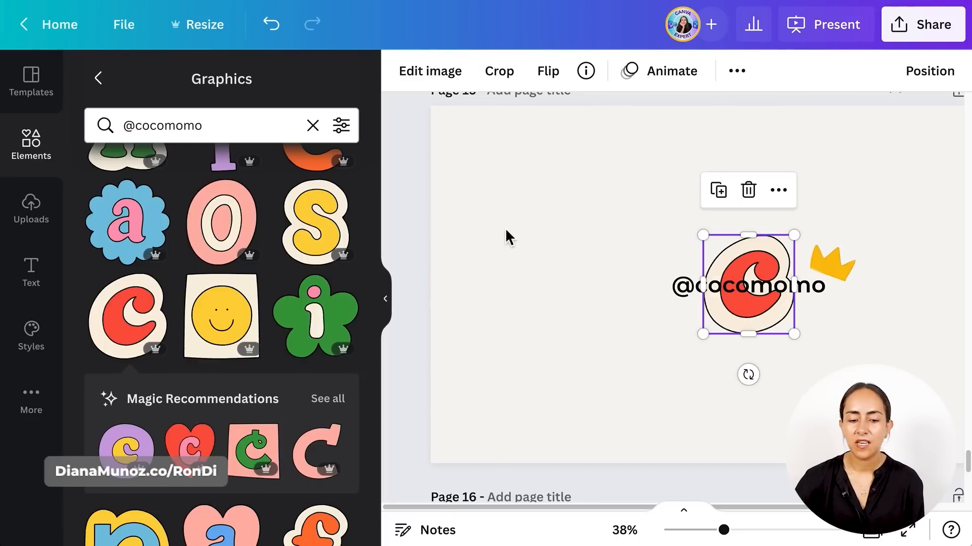
- View the collection that the red C graphic belongs to and look through its C variations
scroll(205, 393, down, 2)
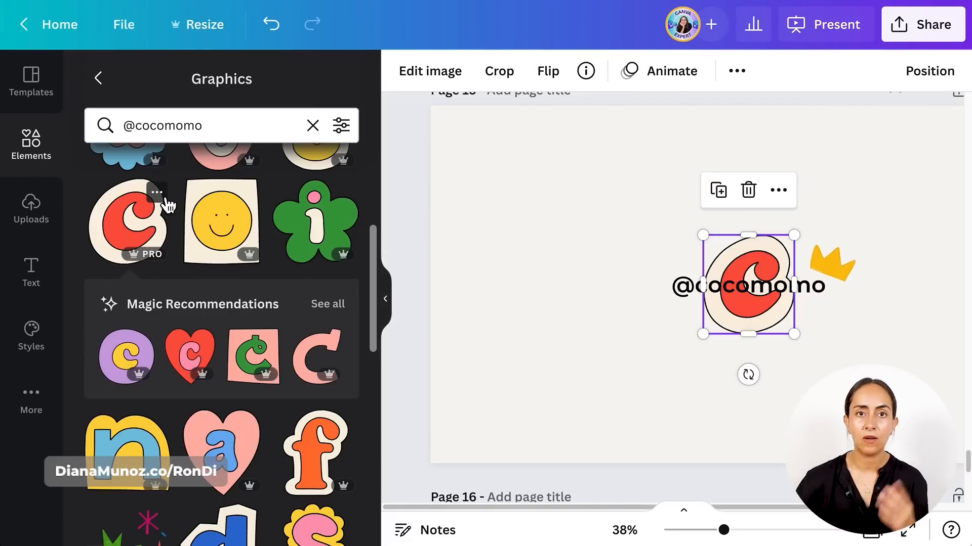
click(161, 195)
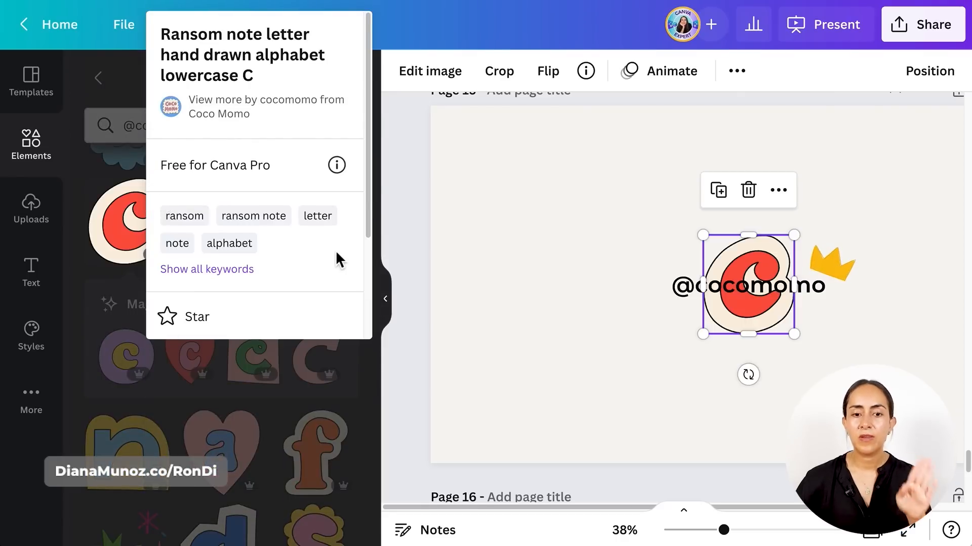
scroll(336, 253, down, 3)
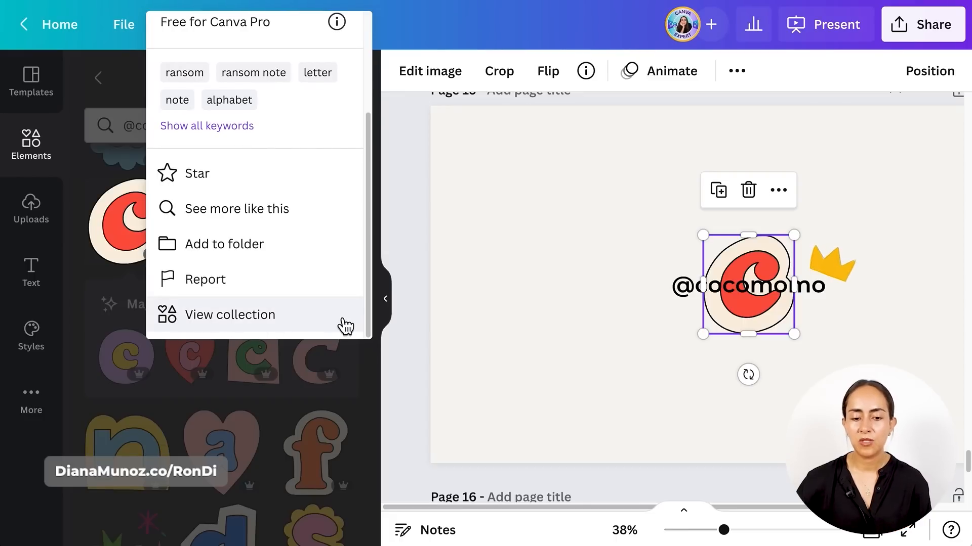
click(298, 324)
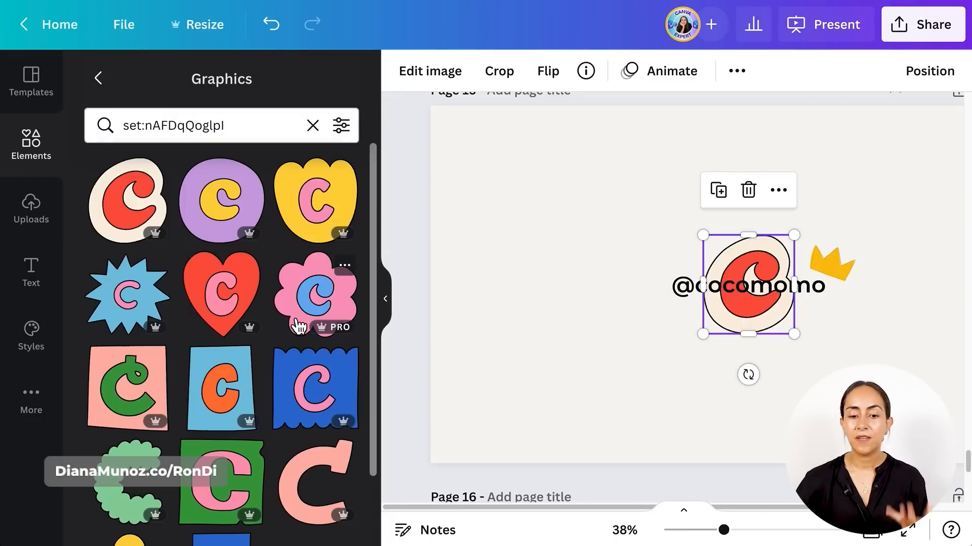
scroll(299, 327, down, 2)
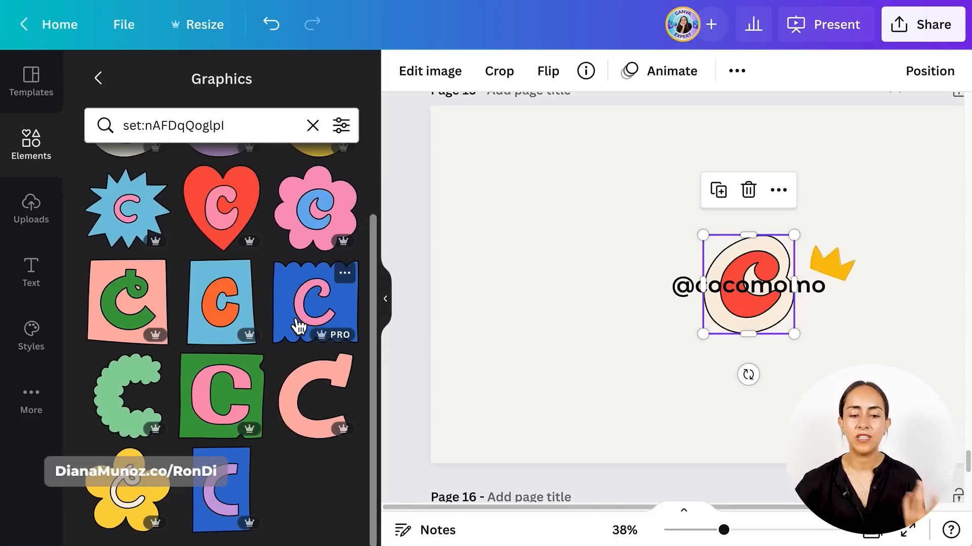
scroll(298, 326, up, 2)
- Add the blue C on a pink flower, shrink it to less than half size and place it in the page's upper-left area
click(332, 303)
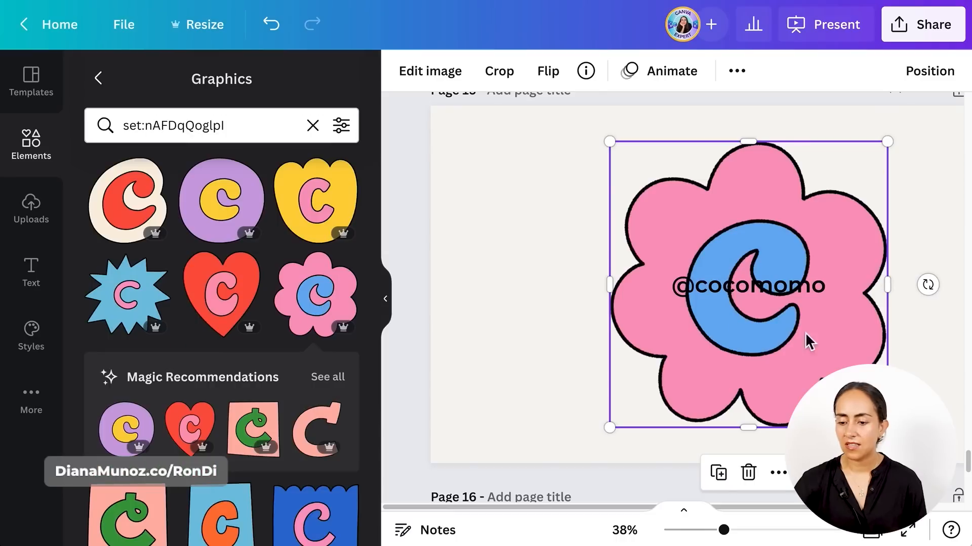
drag(887, 427, 701, 309)
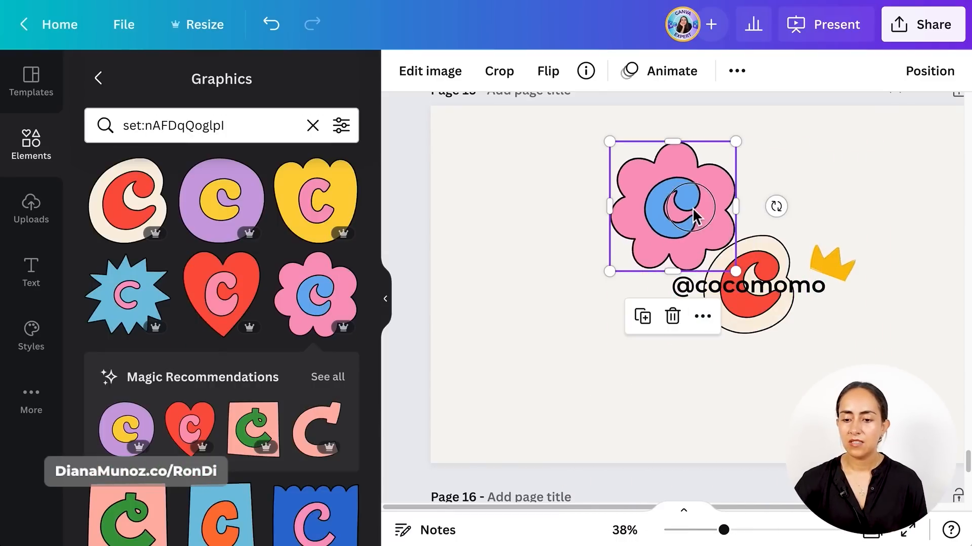
drag(693, 212, 560, 215)
key(Escape)
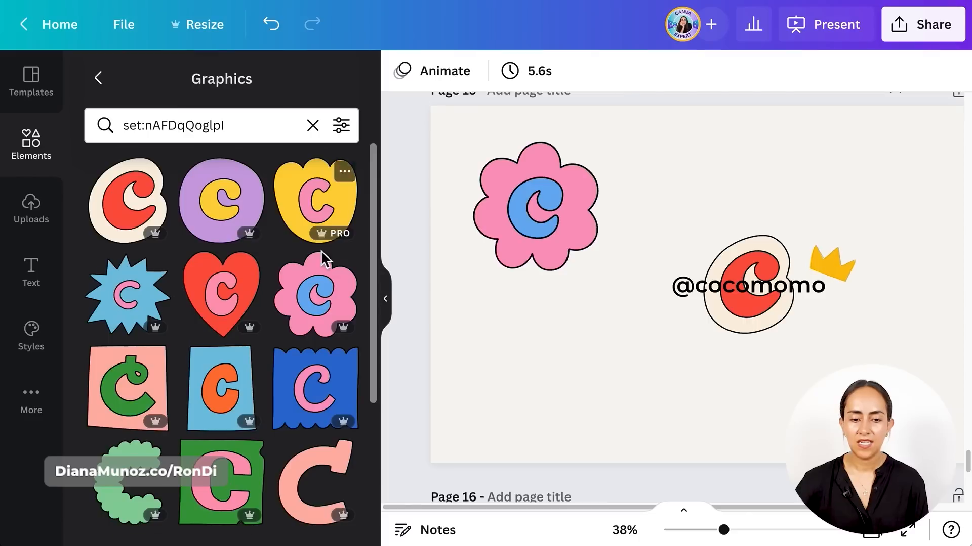
click(259, 192)
drag(752, 338, 748, 240)
click(749, 320)
key(Delete)
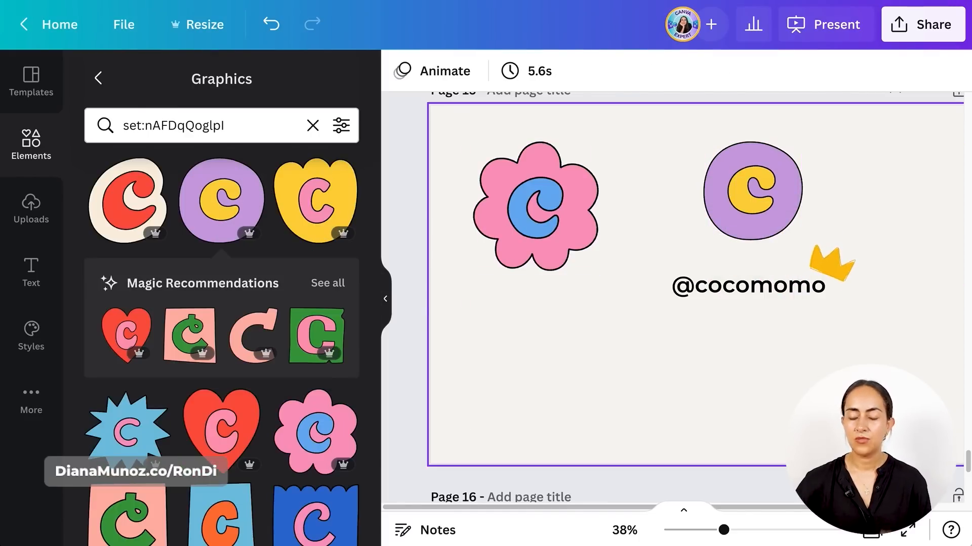
click(558, 196)
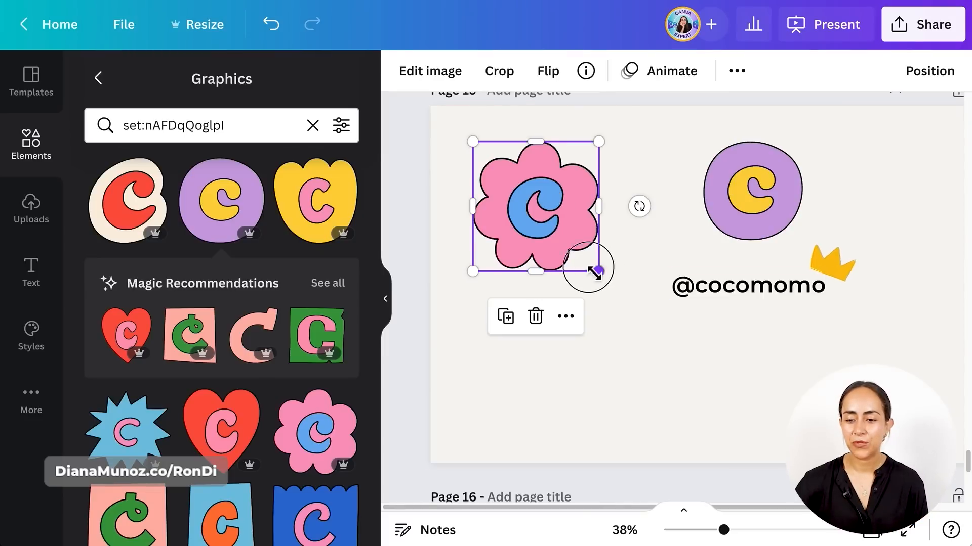
drag(595, 271, 569, 241)
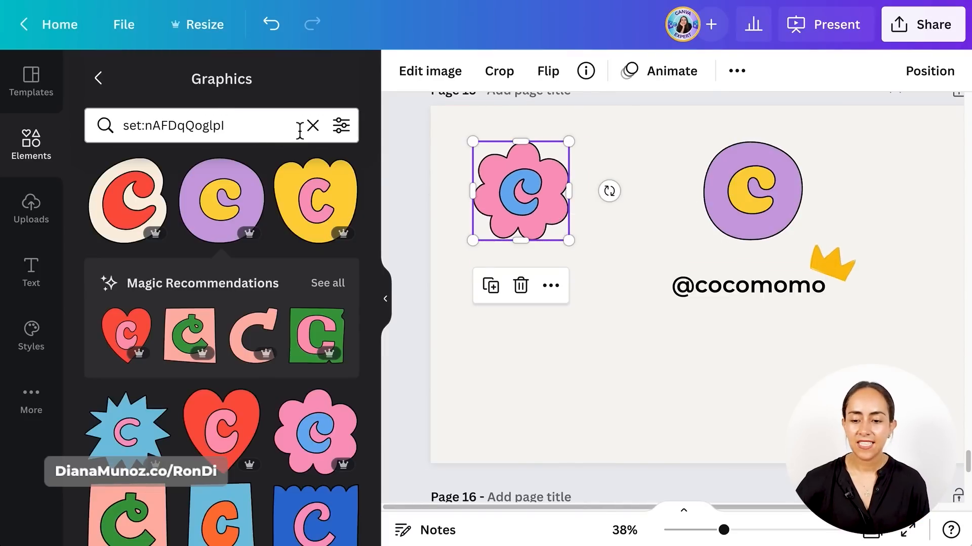
click(300, 130)
key(ctrl+a)
text(@cocomomo)
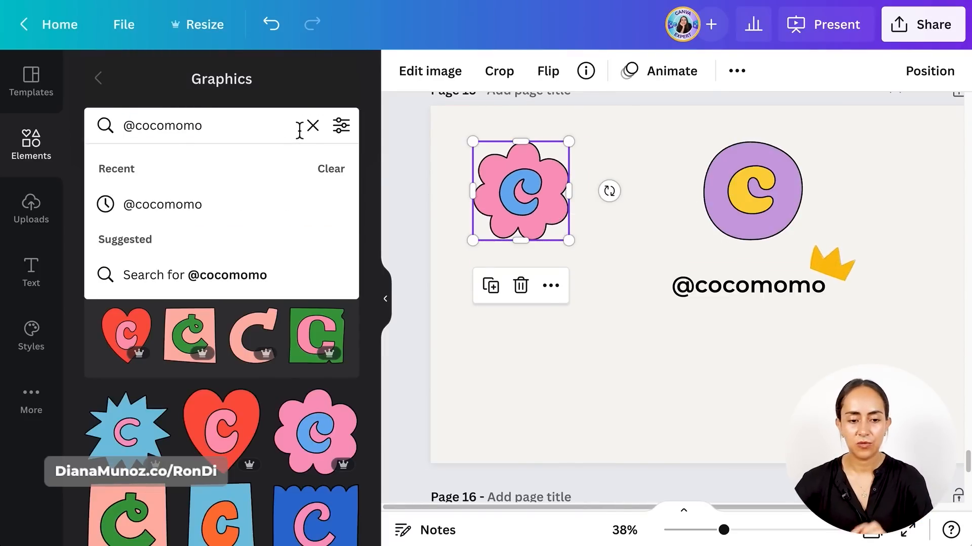
key(Return)
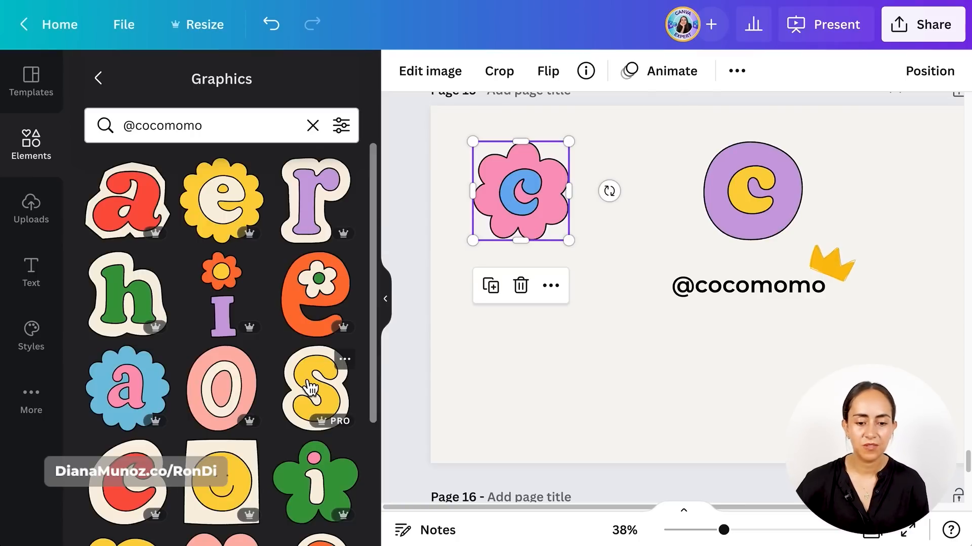
scroll(311, 374, down, 4)
scroll(310, 388, up, 2)
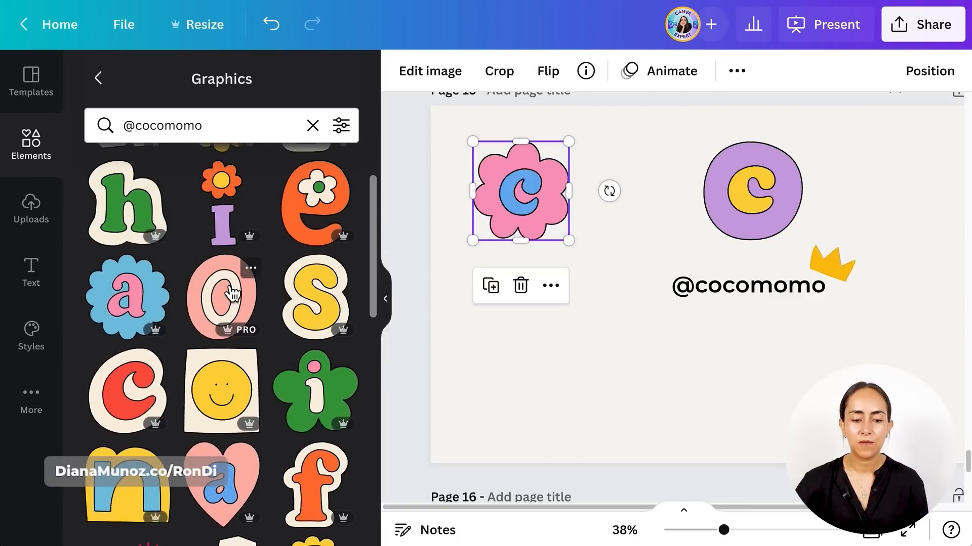
- View the collection that the cream O on a pink oval belongs to and look through its O variations
click(257, 270)
scroll(402, 289, down, 3)
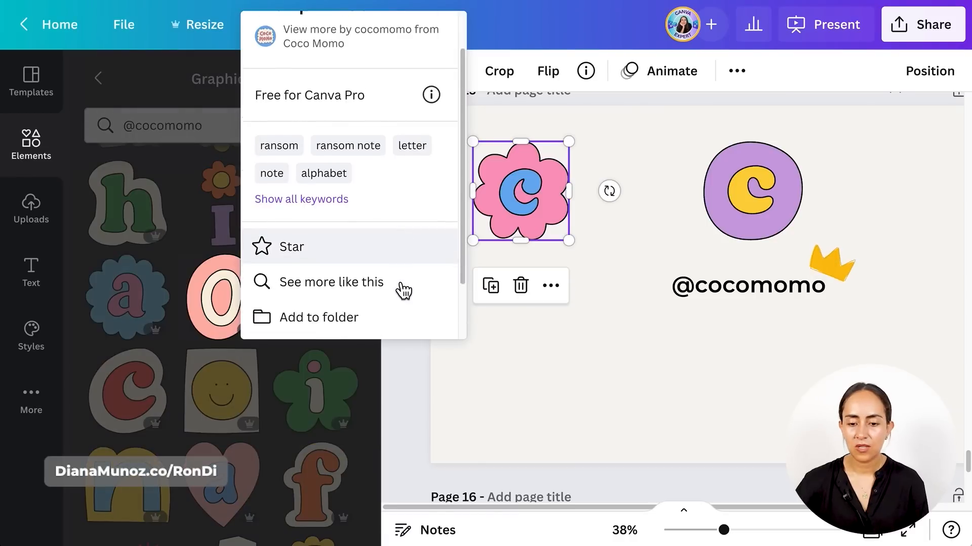
click(348, 316)
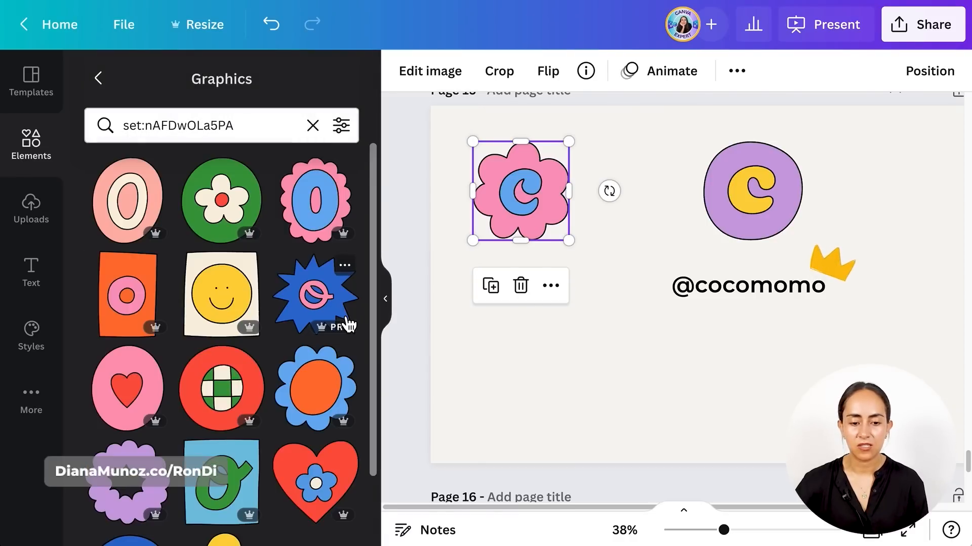
scroll(348, 324, down, 2)
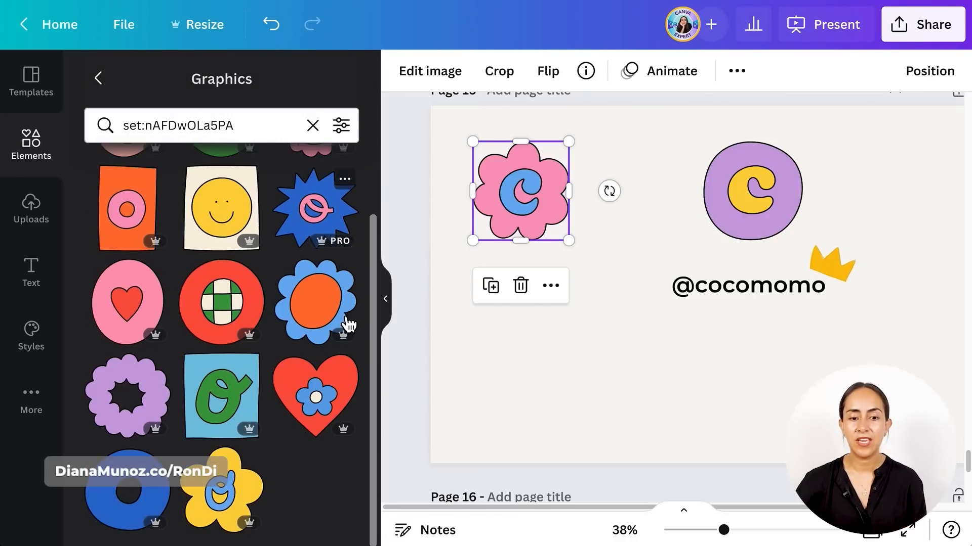
scroll(348, 324, up, 2)
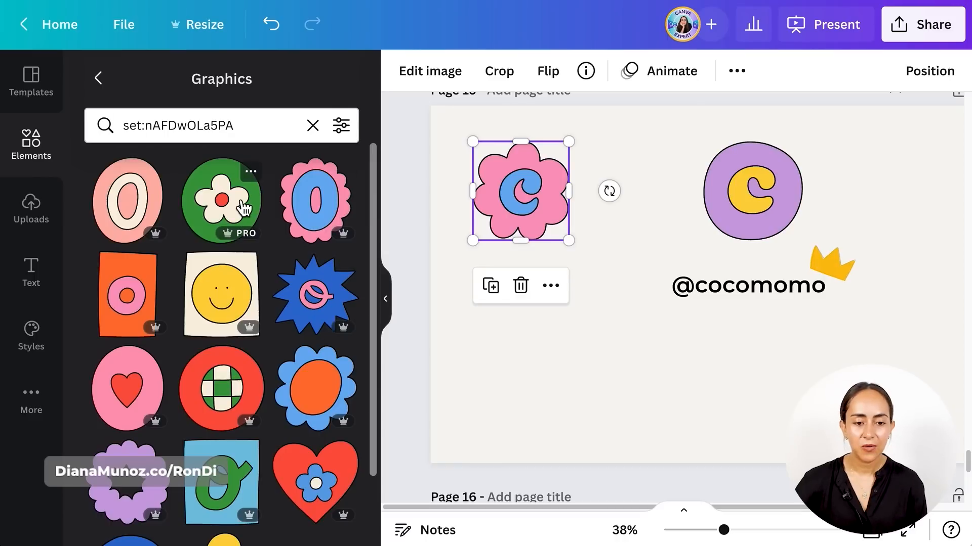
- Add the green circle O with a cream flower, shrink it to the size of the Cs and place it right after the purple C
click(265, 204)
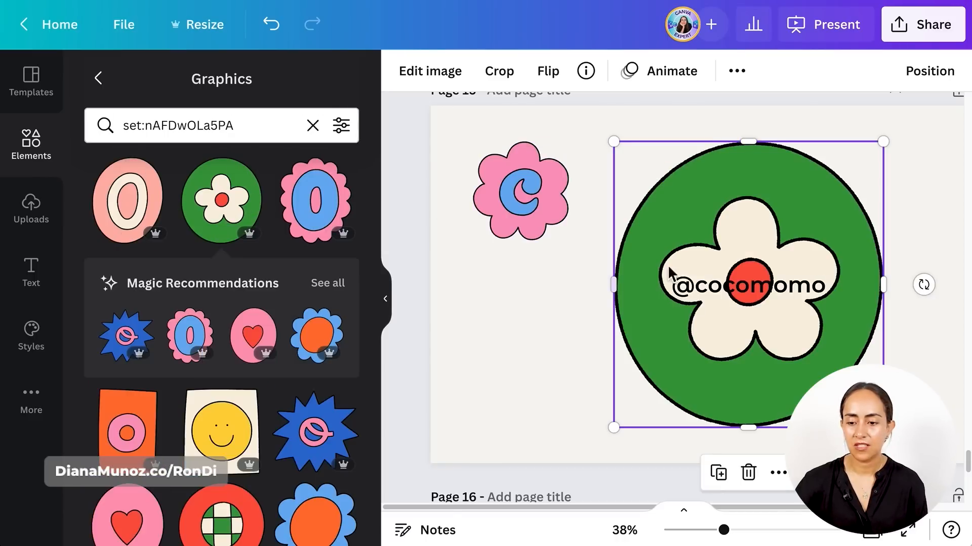
drag(883, 428, 705, 265)
drag(671, 204, 841, 200)
- Add the blue O on a yellow flower and place it right after the pink flower C, slightly overlapping it
scroll(251, 427, down, 4)
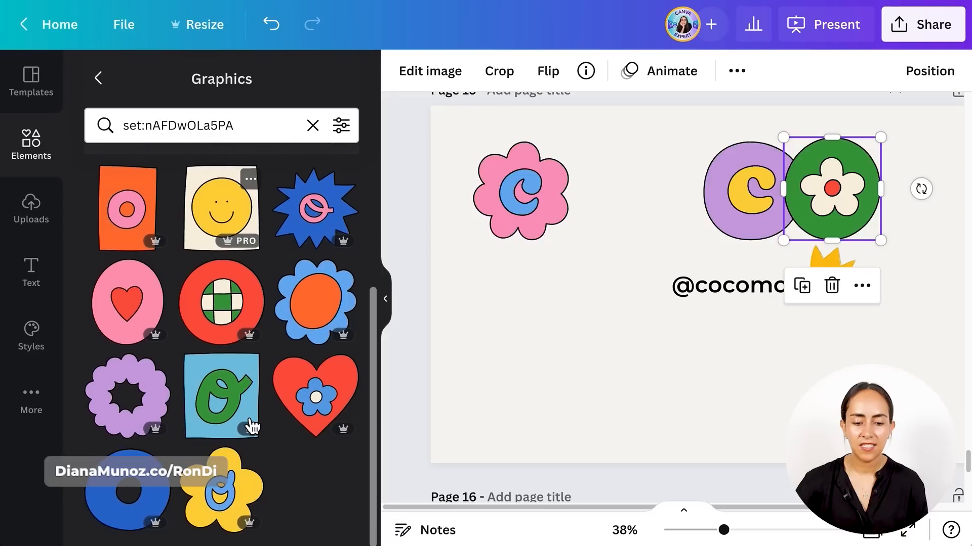
click(227, 493)
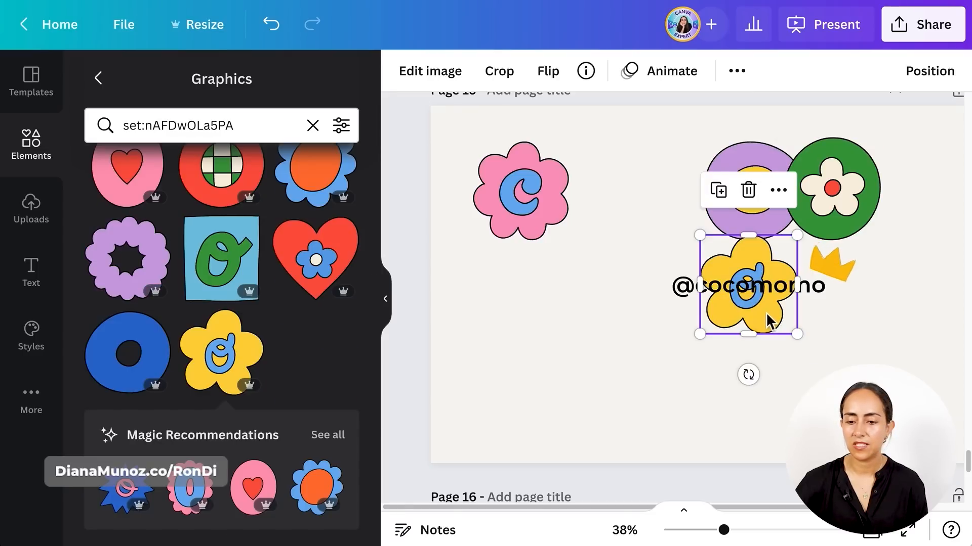
drag(779, 324, 623, 230)
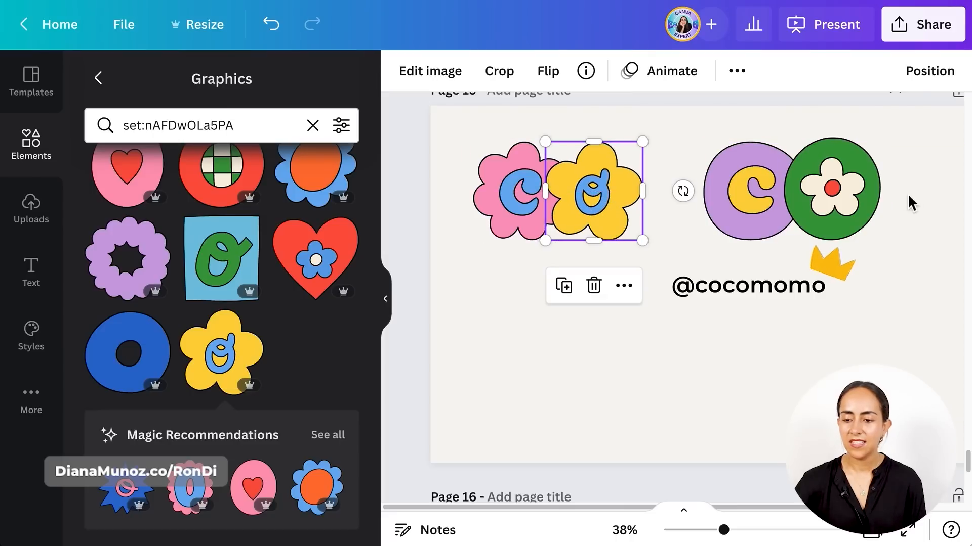
- Move the purple C and the green O together so they follow directly after the yellow flower O
drag(907, 237, 703, 138)
drag(868, 227, 796, 229)
click(886, 214)
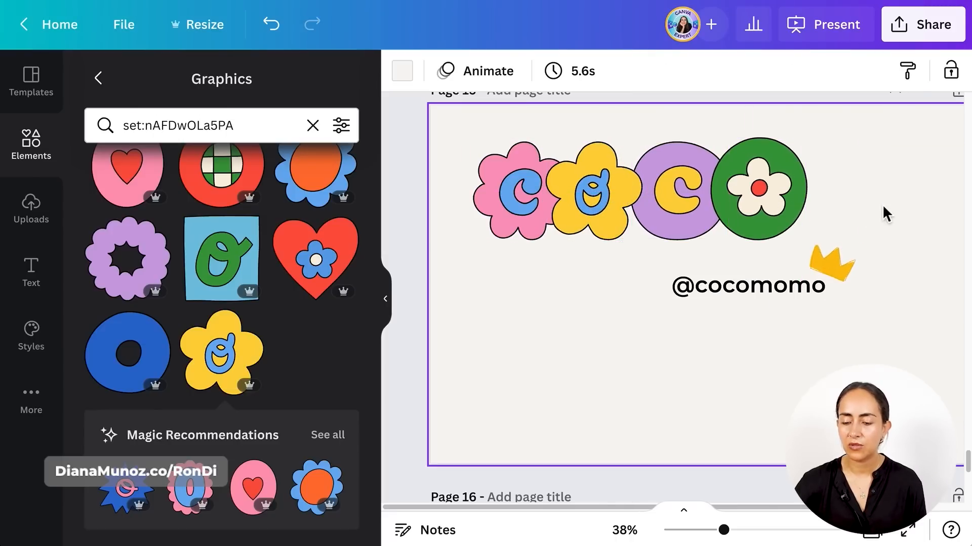
- Send the yellow flower O backward one layer so it sits behind the purple C
click(592, 202)
click(927, 71)
click(841, 146)
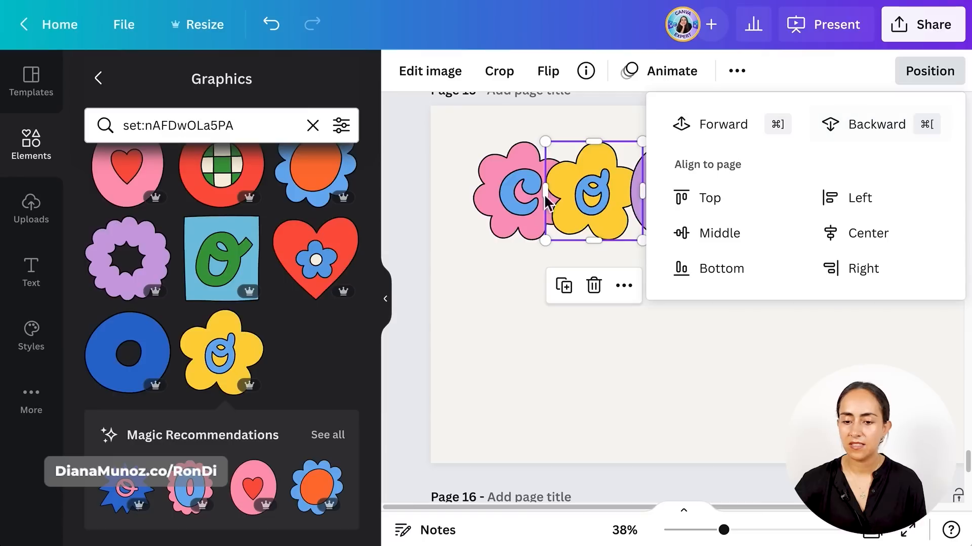
click(530, 314)
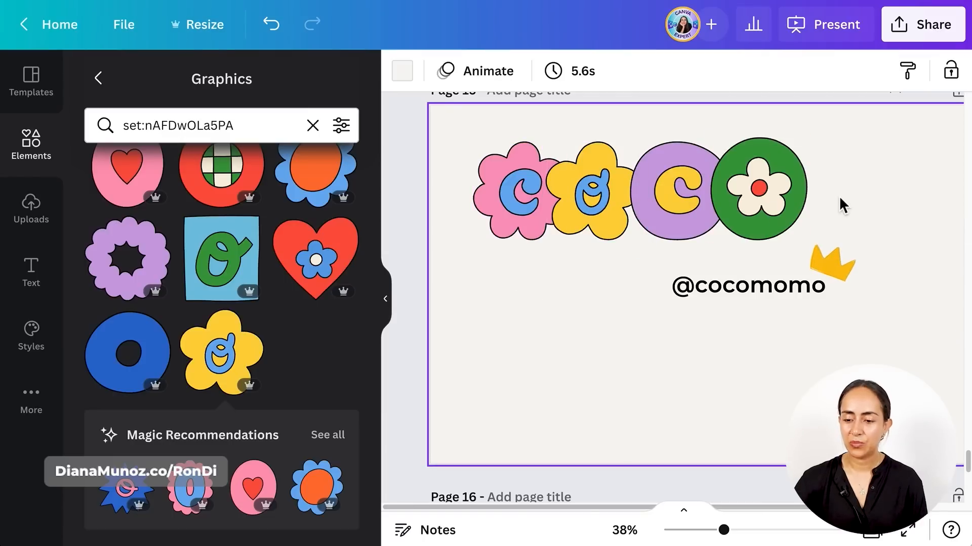
- Nudge the purple C and the green O together slightly closer to the yellow flower O
drag(839, 195, 688, 195)
key(shift+Left)
key(shift+Left)
key(shift+Right)
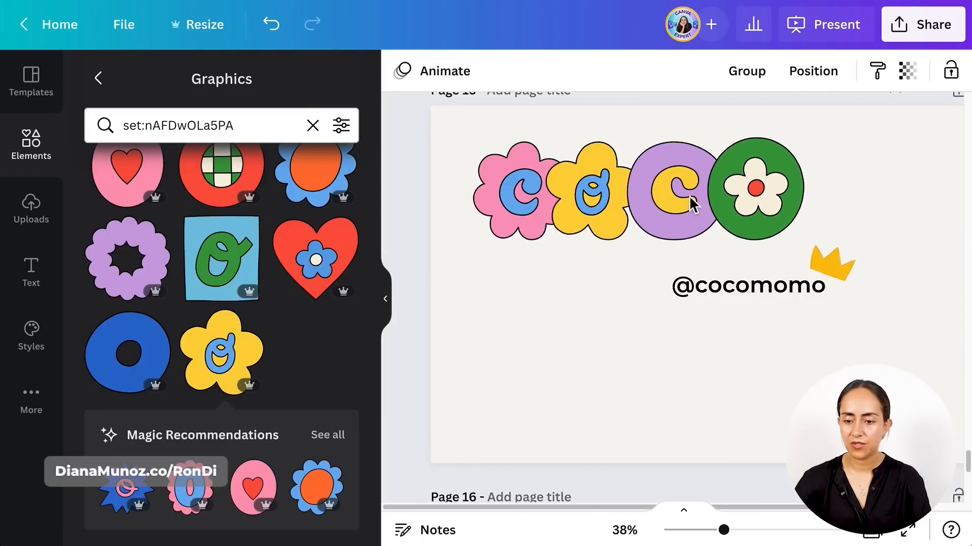
drag(864, 200, 599, 181)
click(517, 260)
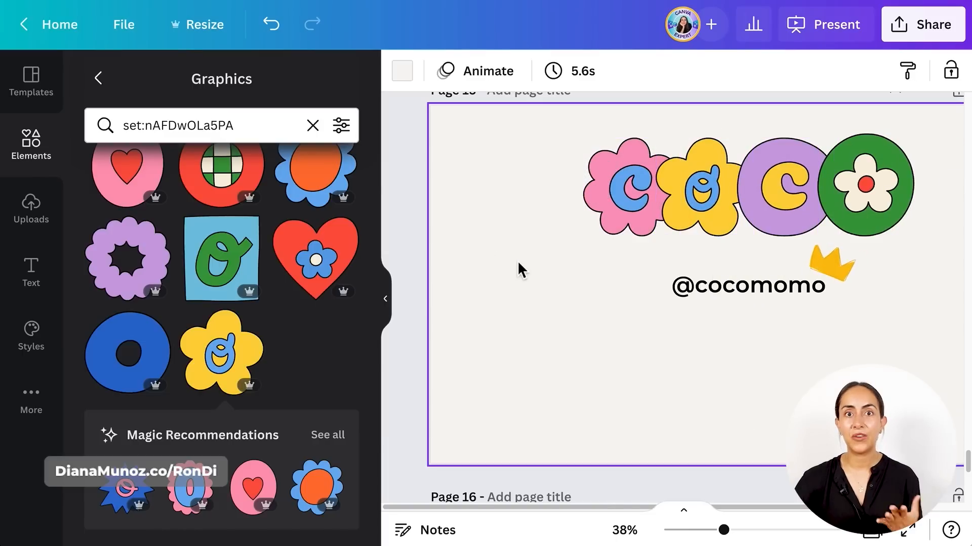
scroll(517, 260, right, 3)
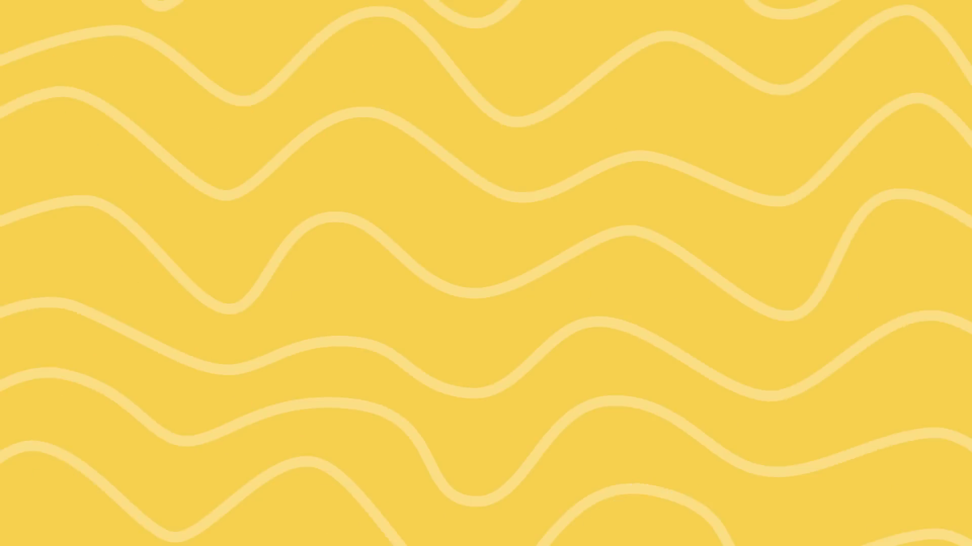